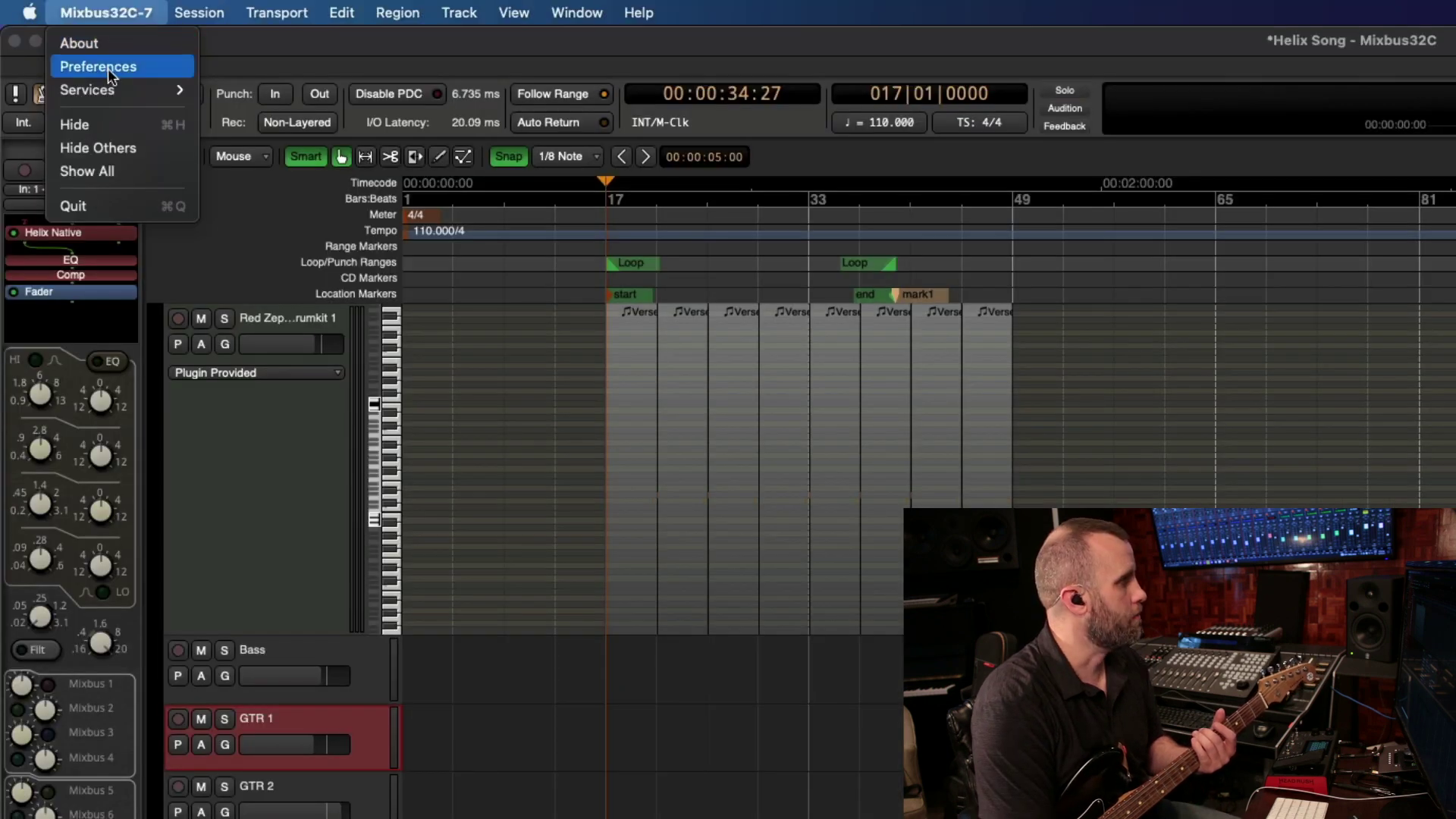
# Step: Have record monitoring handled by mixbus32c in the preferences and toggle record arming on GTR 1 to test input monitoring
pyautogui.click(110, 66)
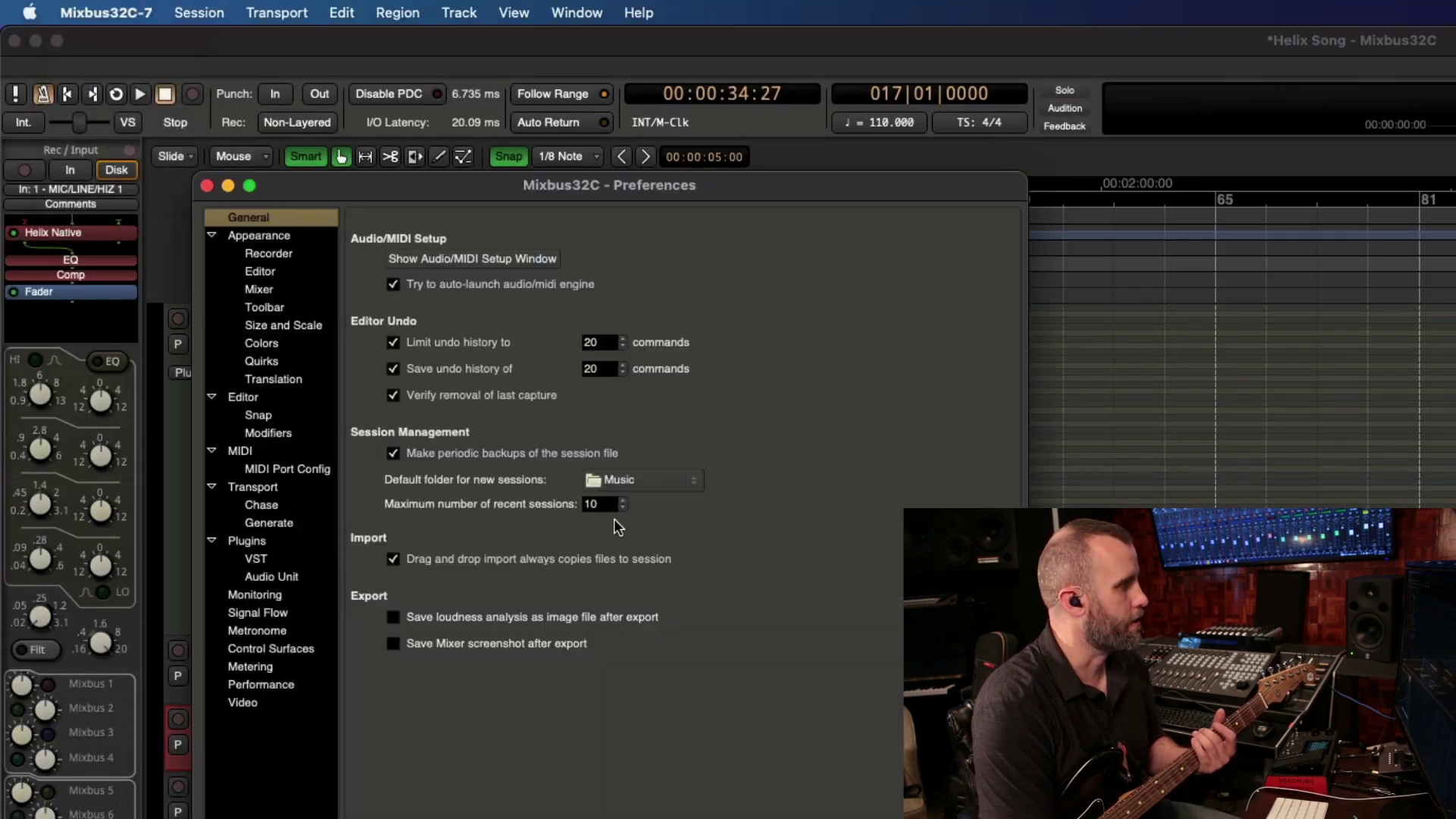
pyautogui.click(262, 595)
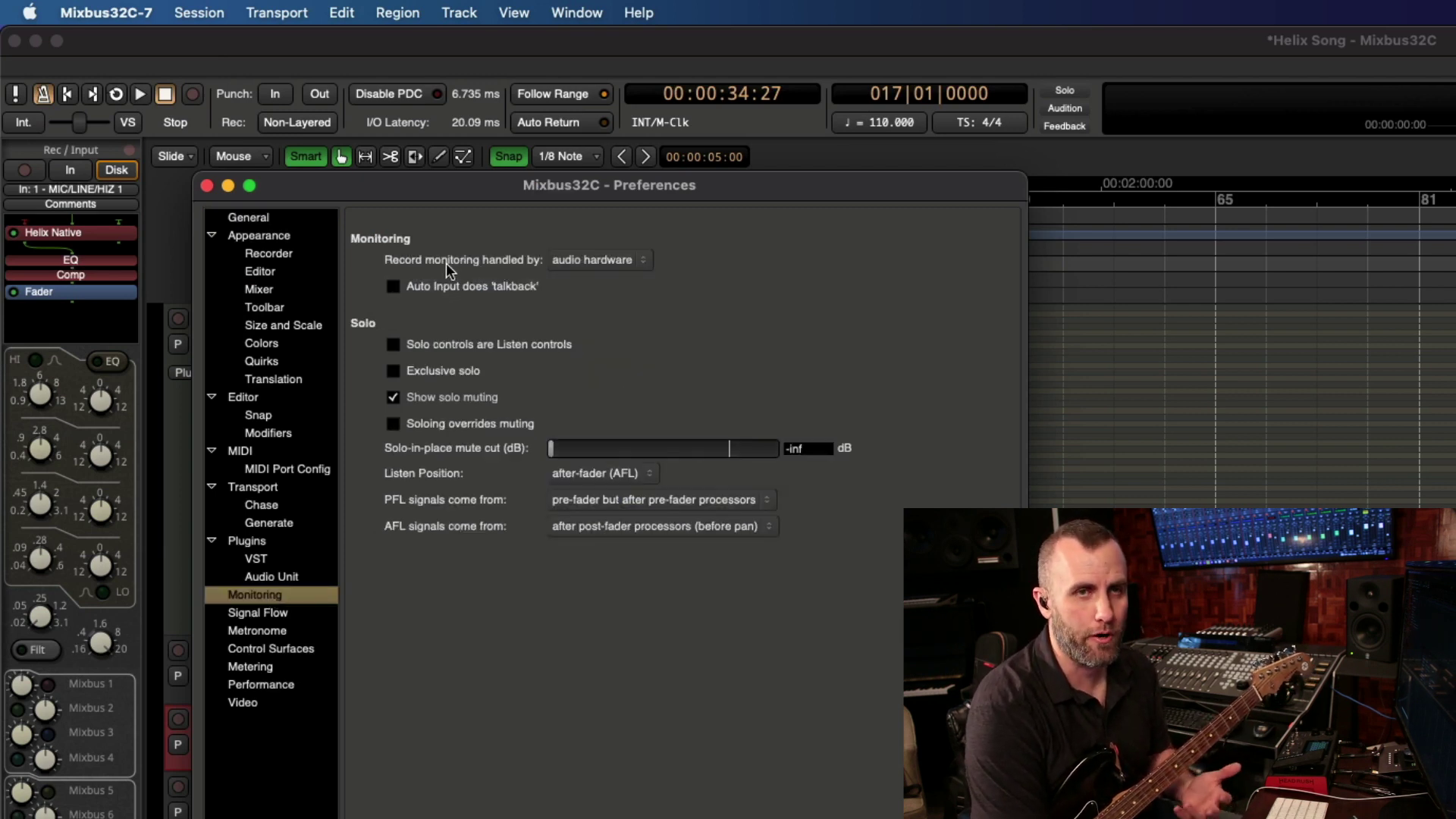
pyautogui.click(596, 261)
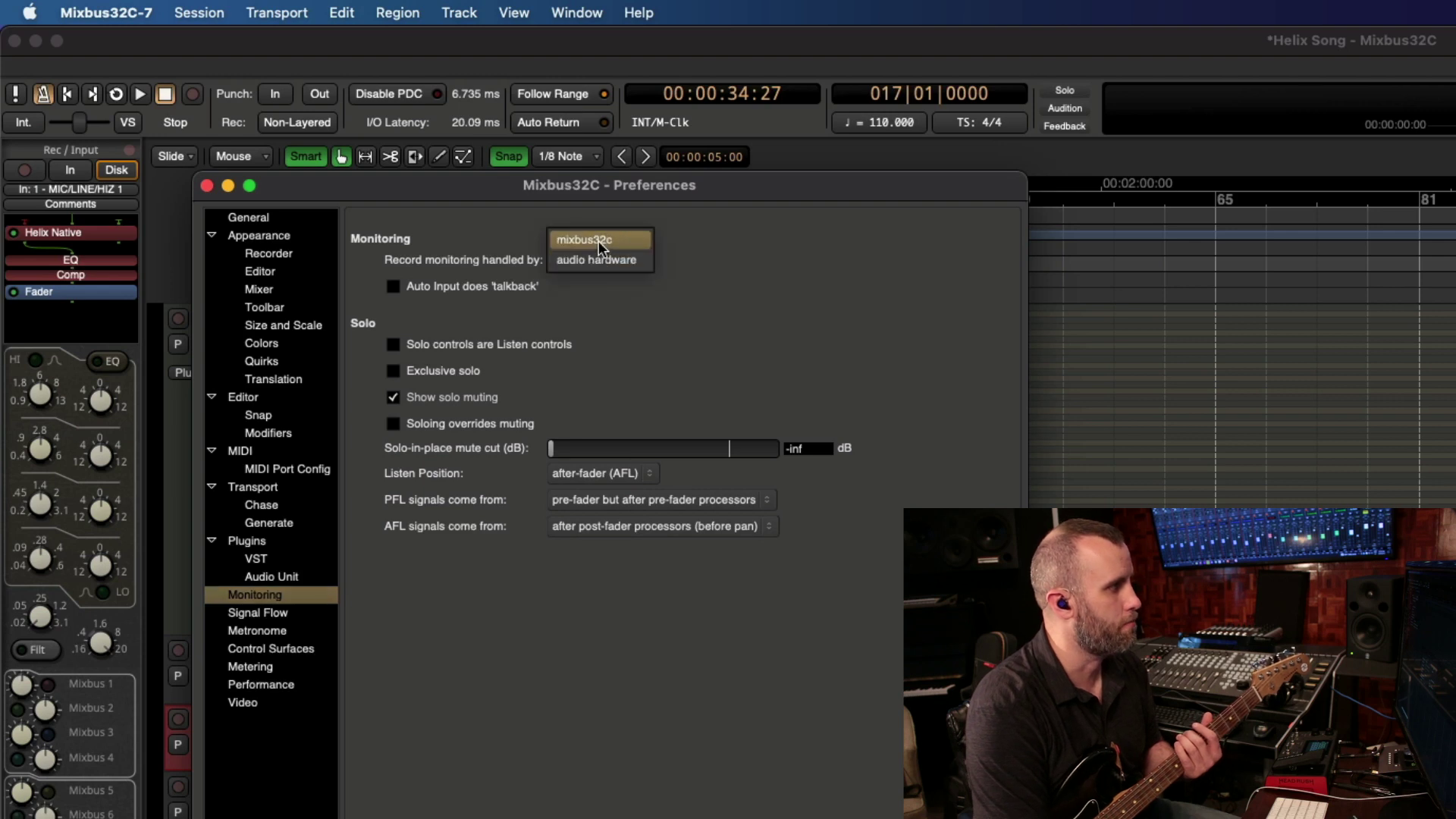
pyautogui.click(599, 240)
pyautogui.press('super+w')
pyautogui.click(177, 719)
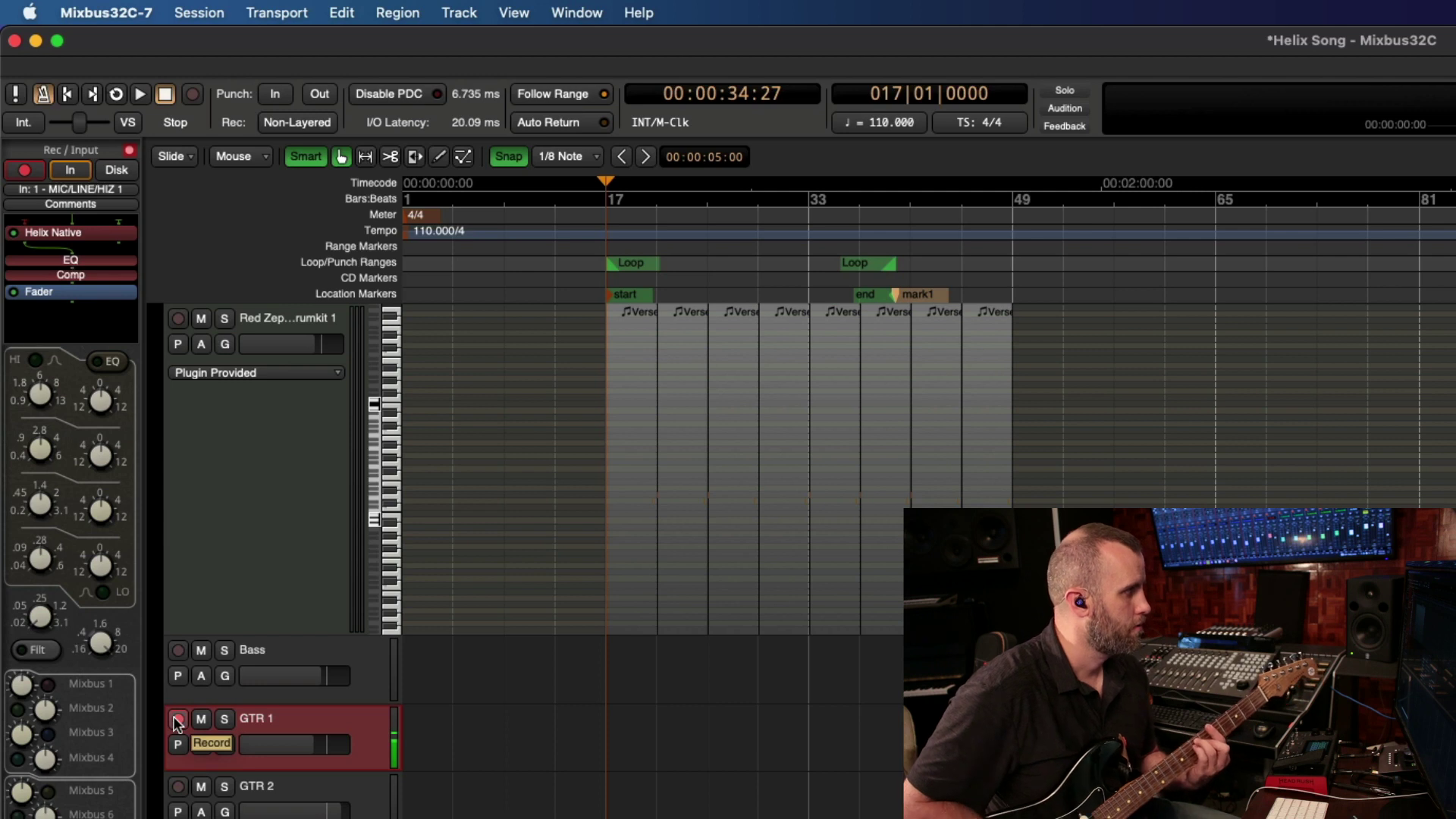
pyautogui.click(176, 720)
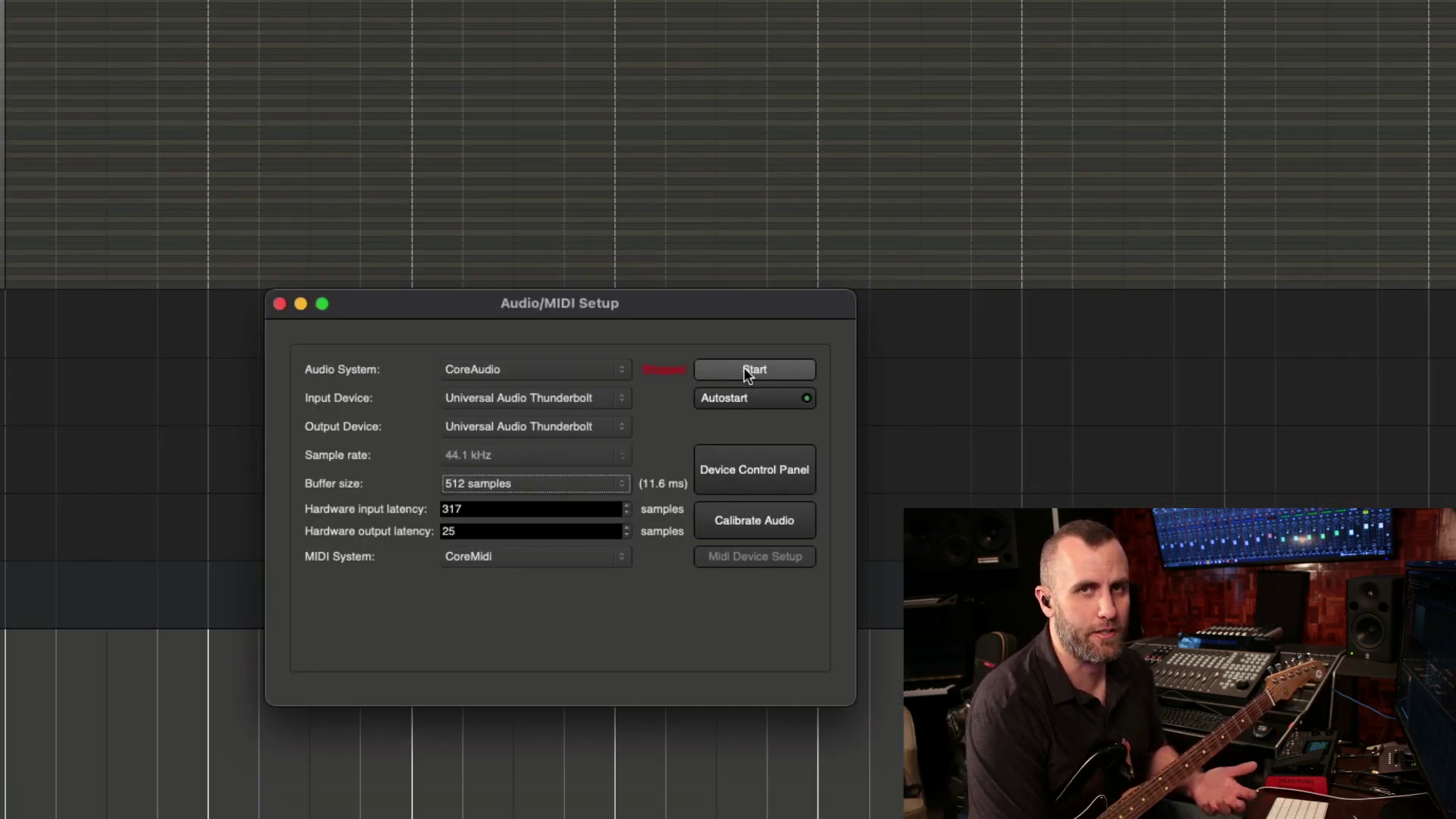
# Step: Stop the audio engine, set its buffer size to 128 samples, and restart it
pyautogui.click(744, 370)
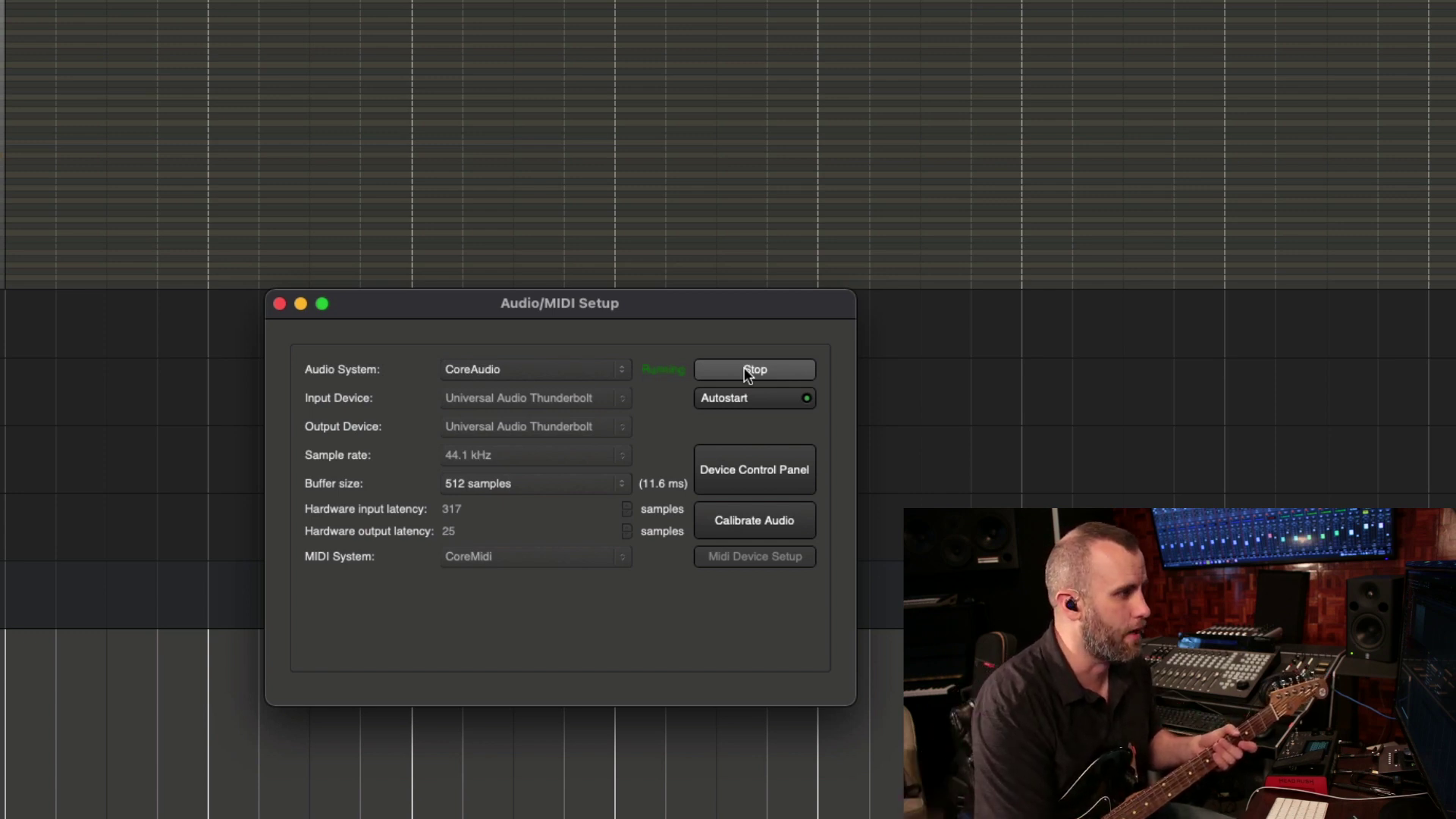
pyautogui.click(745, 370)
pyautogui.click(551, 487)
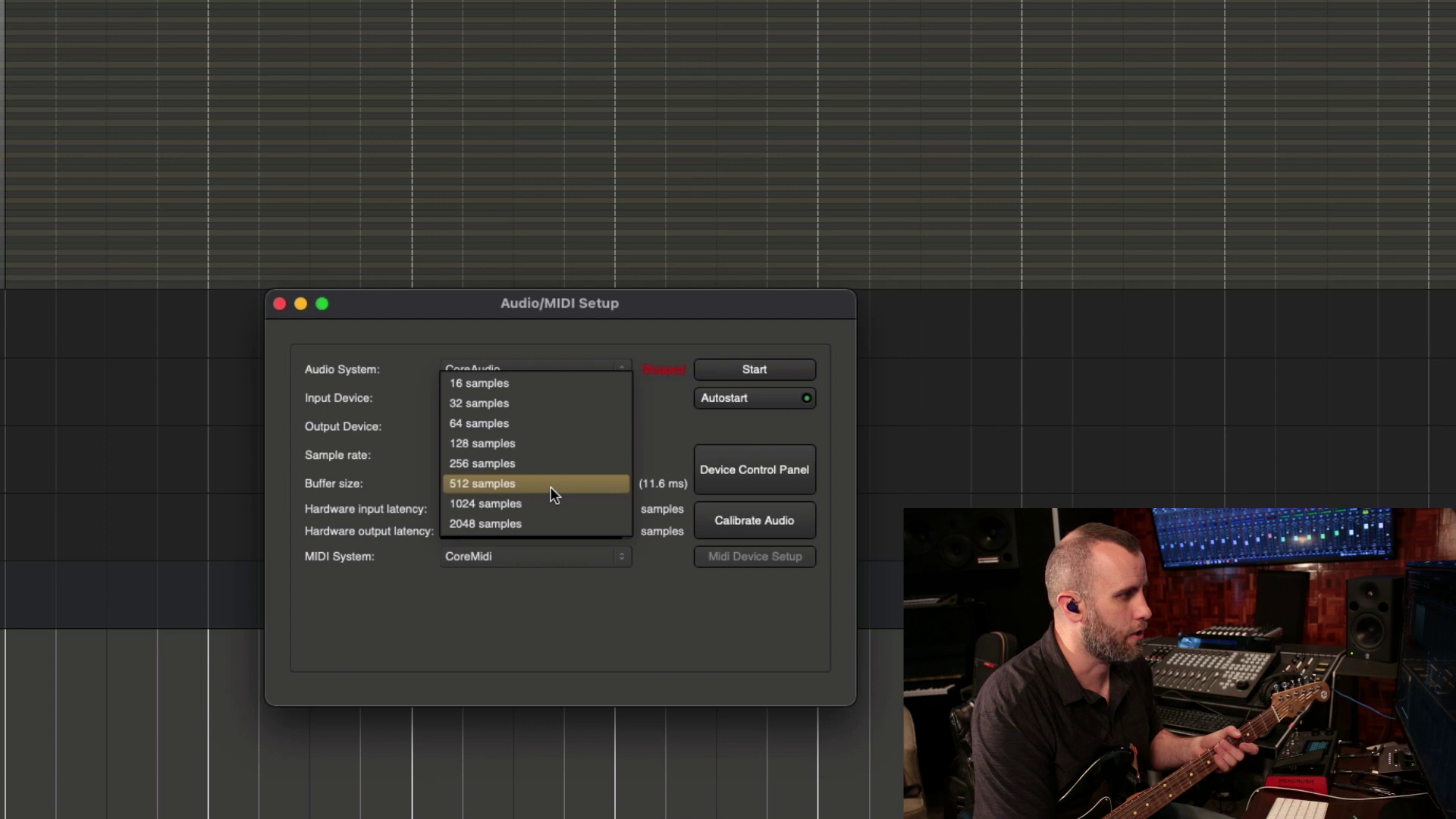
pyautogui.click(540, 443)
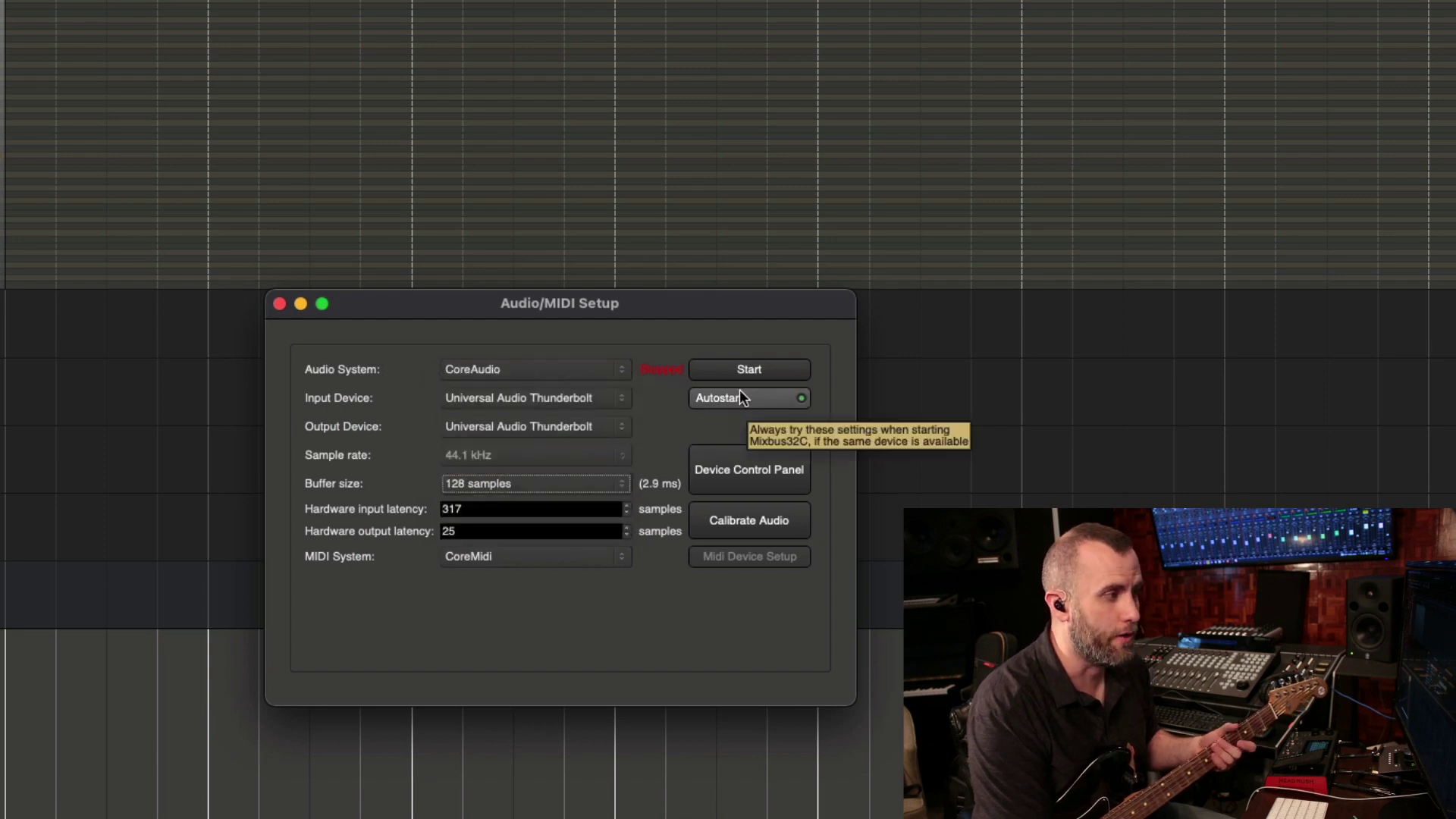
pyautogui.click(742, 370)
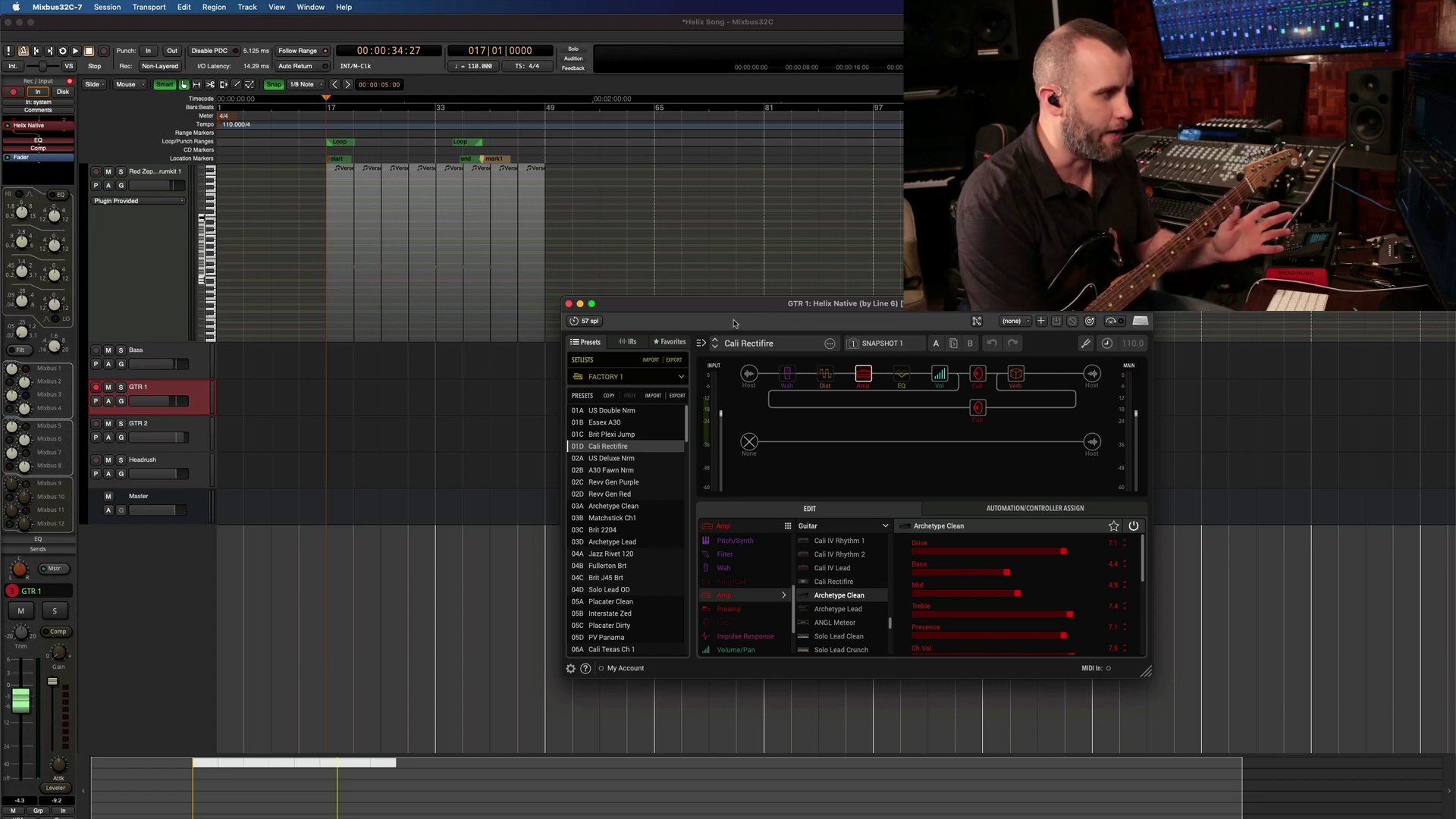
# Step: Record a guitar take on GTR 1 from the start marker at bar 17 and play it back
pyautogui.moveTo(758, 305); pyautogui.dragTo(810, 245)
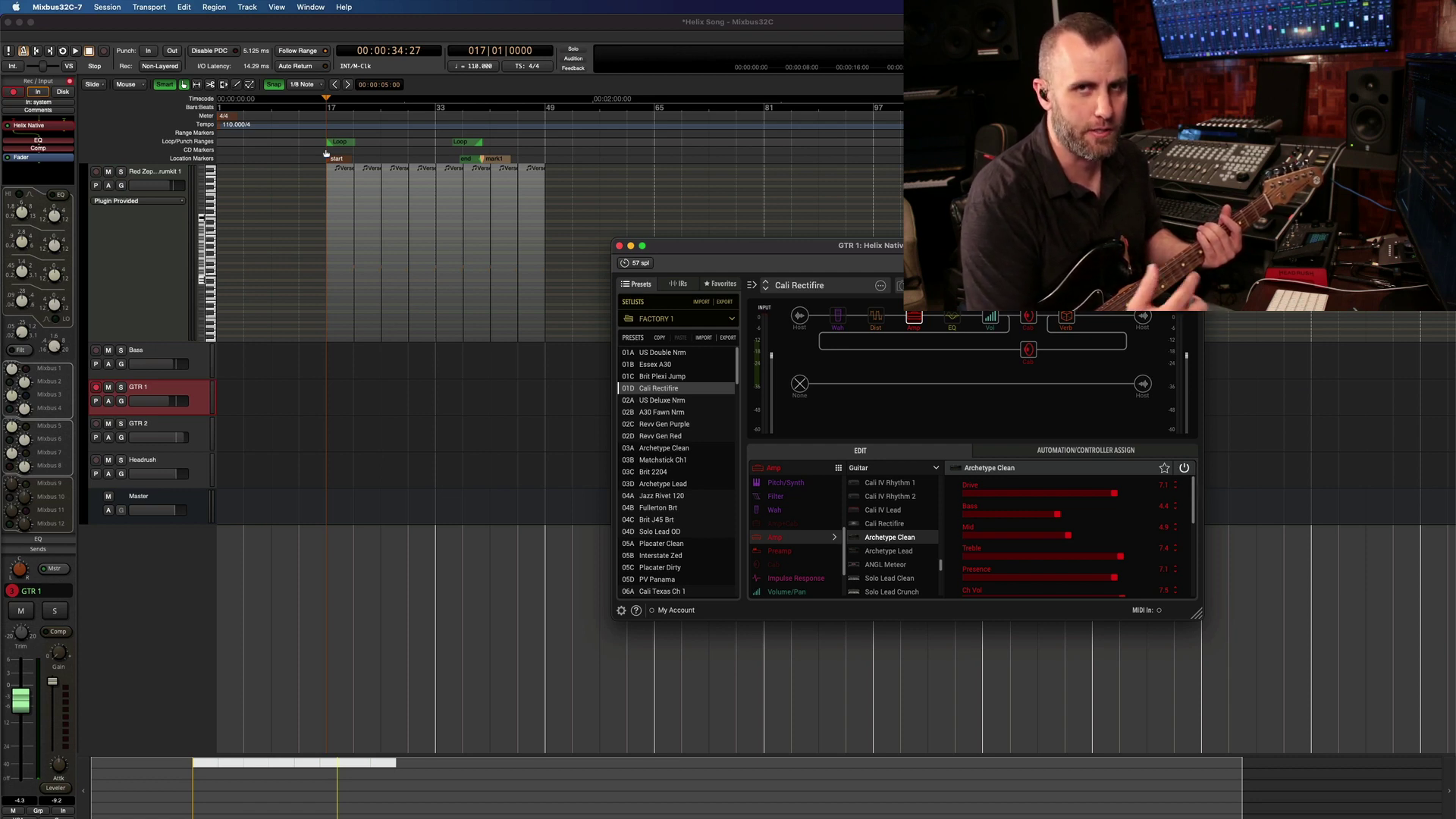
pyautogui.click(326, 153)
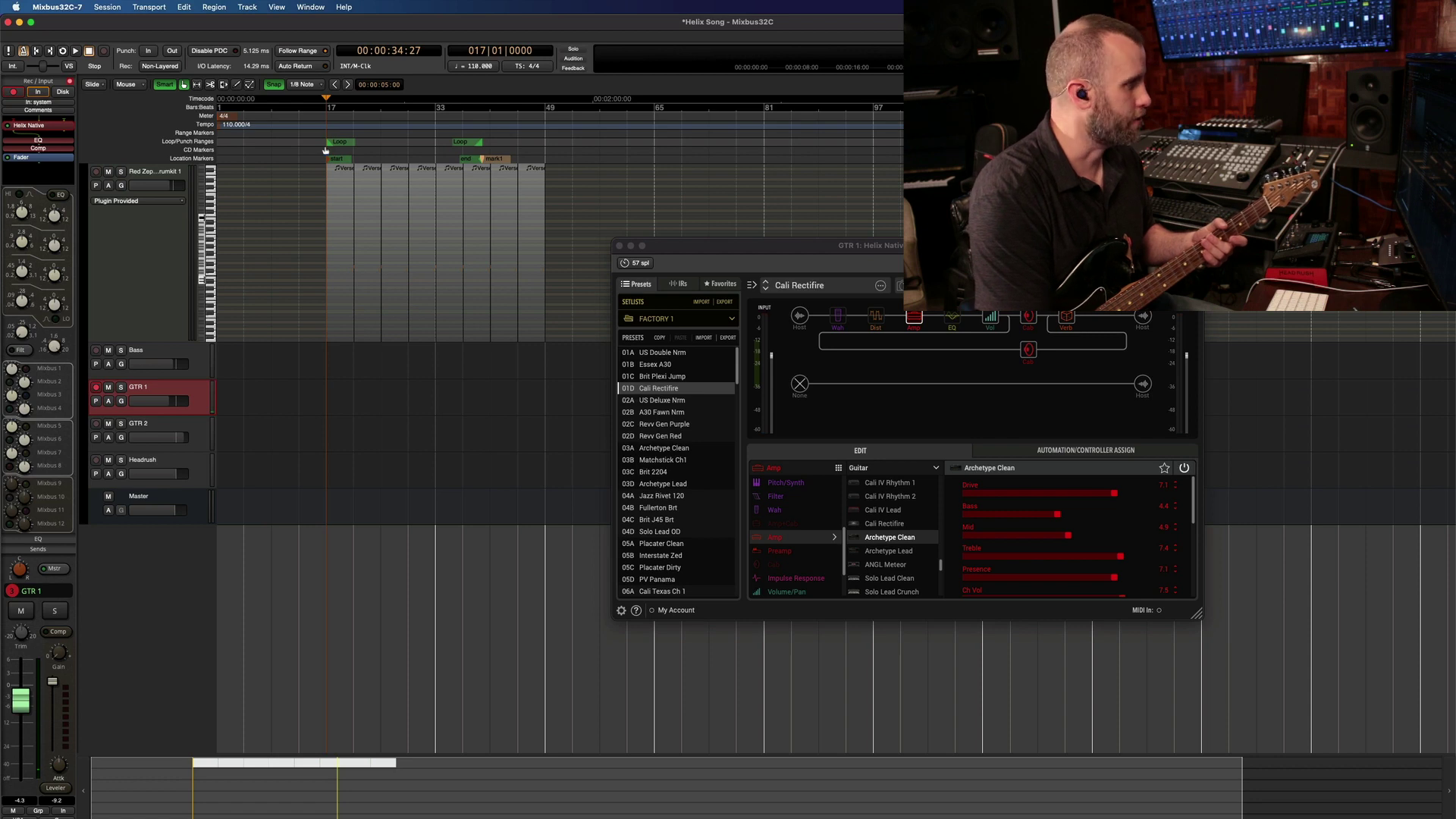
pyautogui.hotkey('shift', 'space')
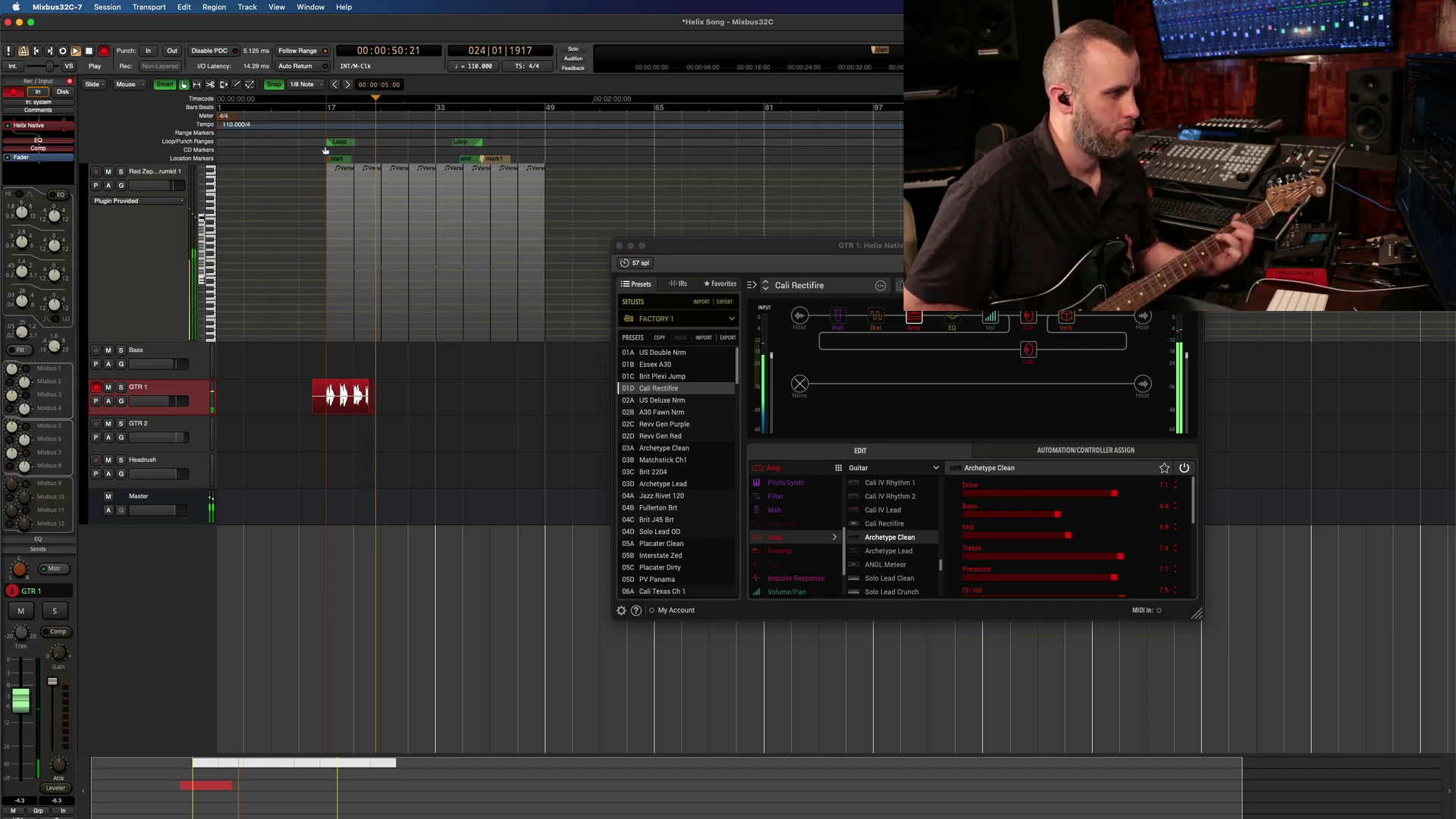
pyautogui.press('space')
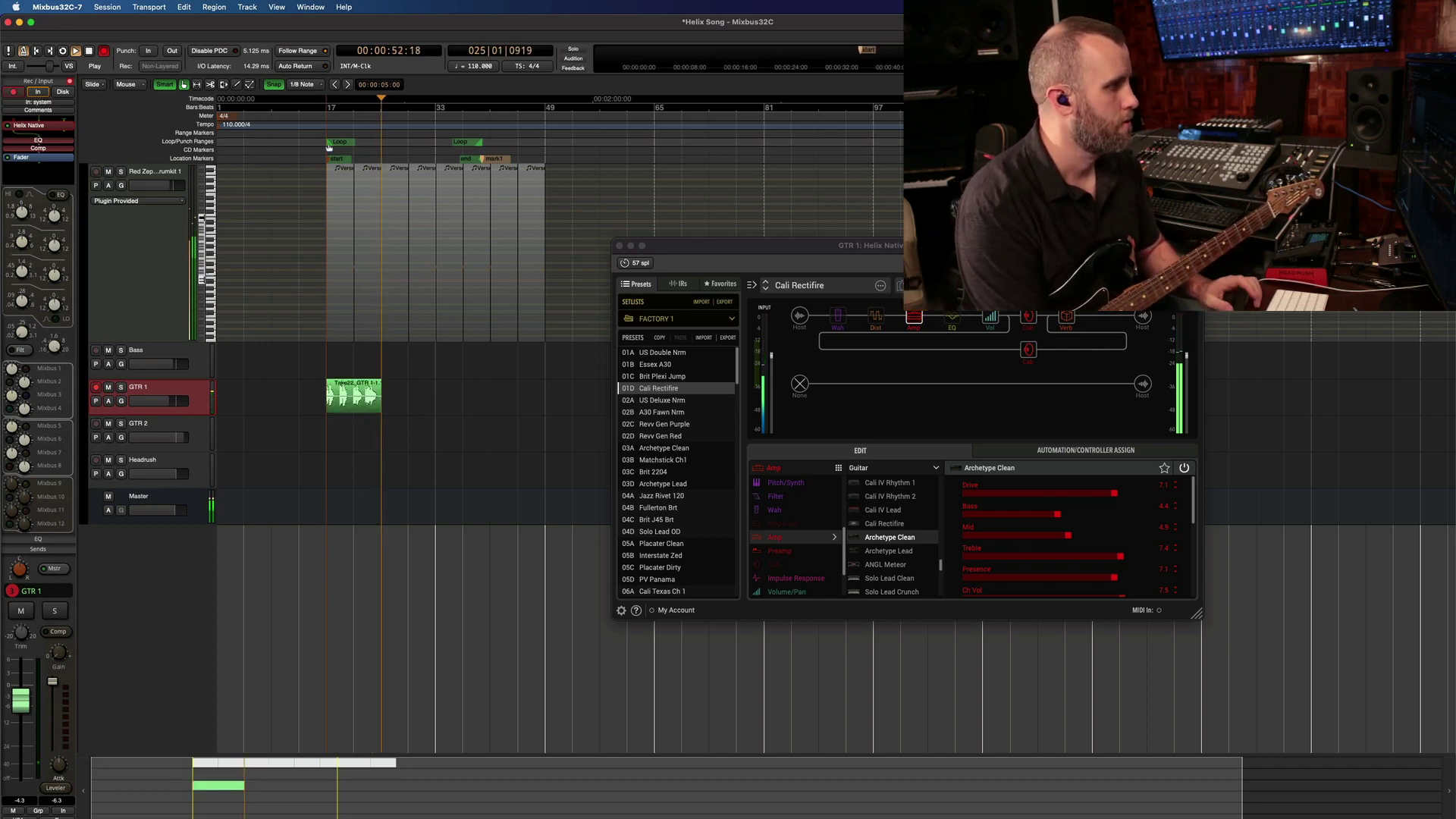
pyautogui.press('=')
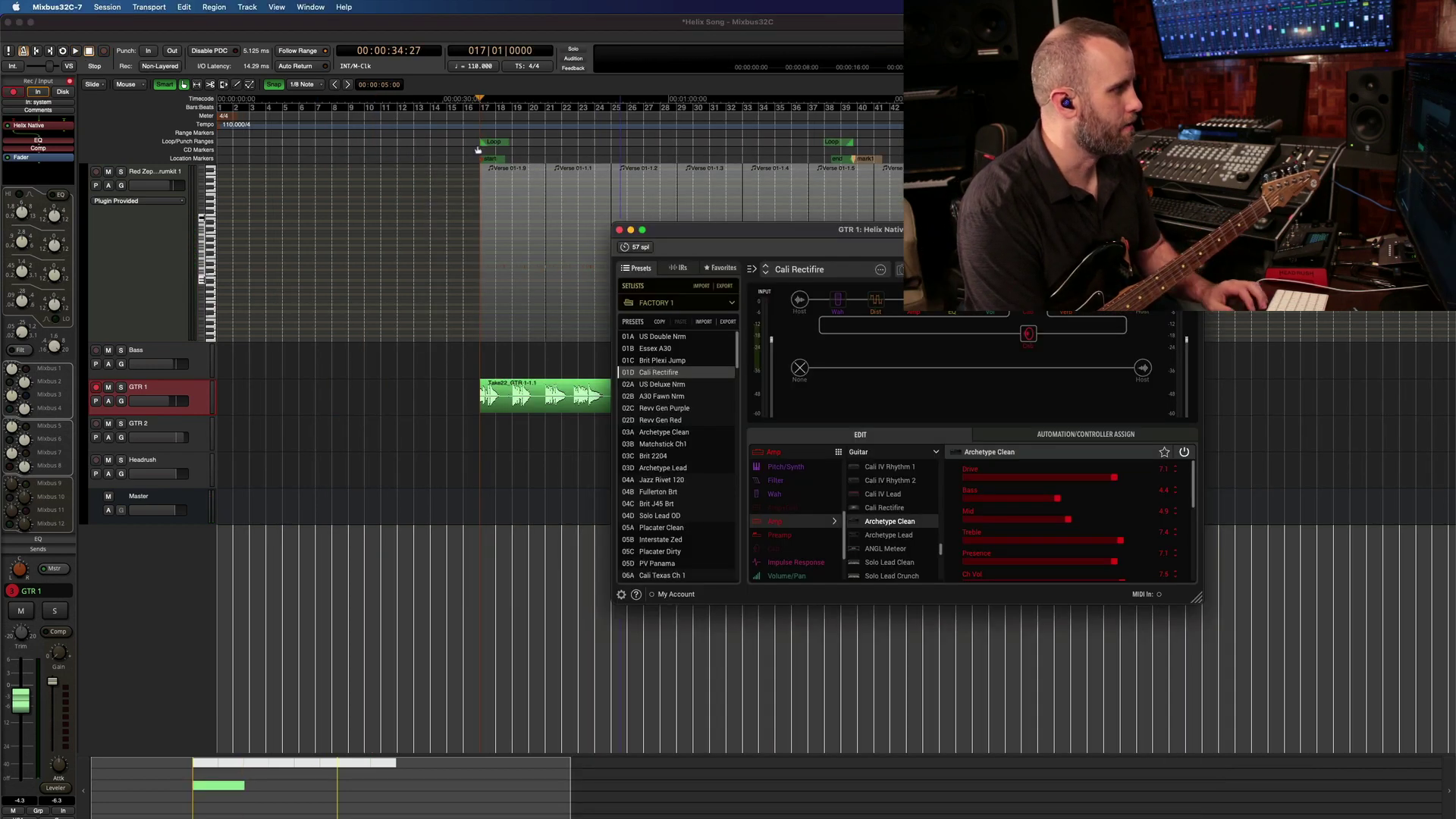
pyautogui.press('space')
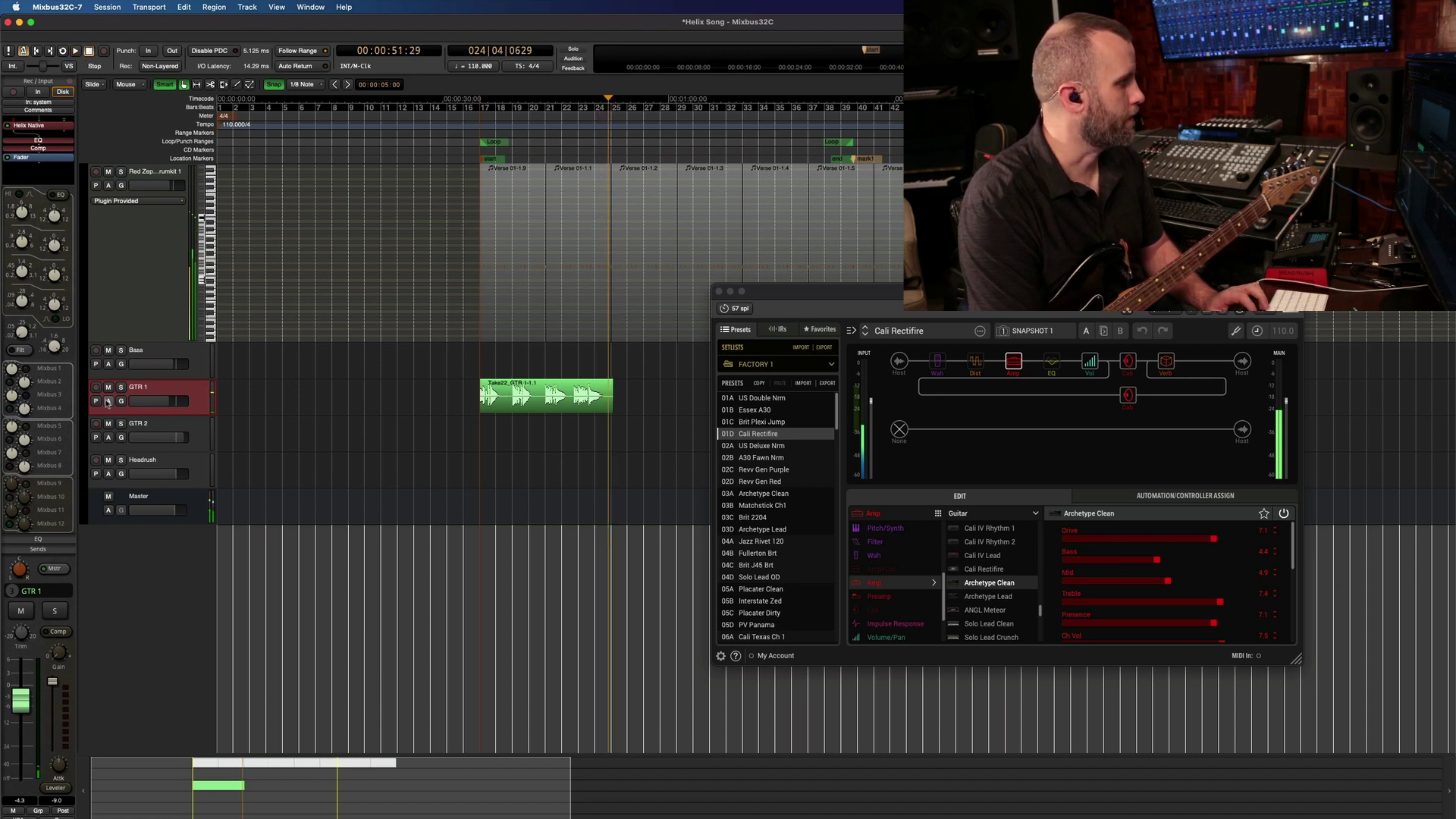
# Step: Record-arm GTR 2 and switch the amp model in Helix Native to Archetype Lead
pyautogui.click(96, 424)
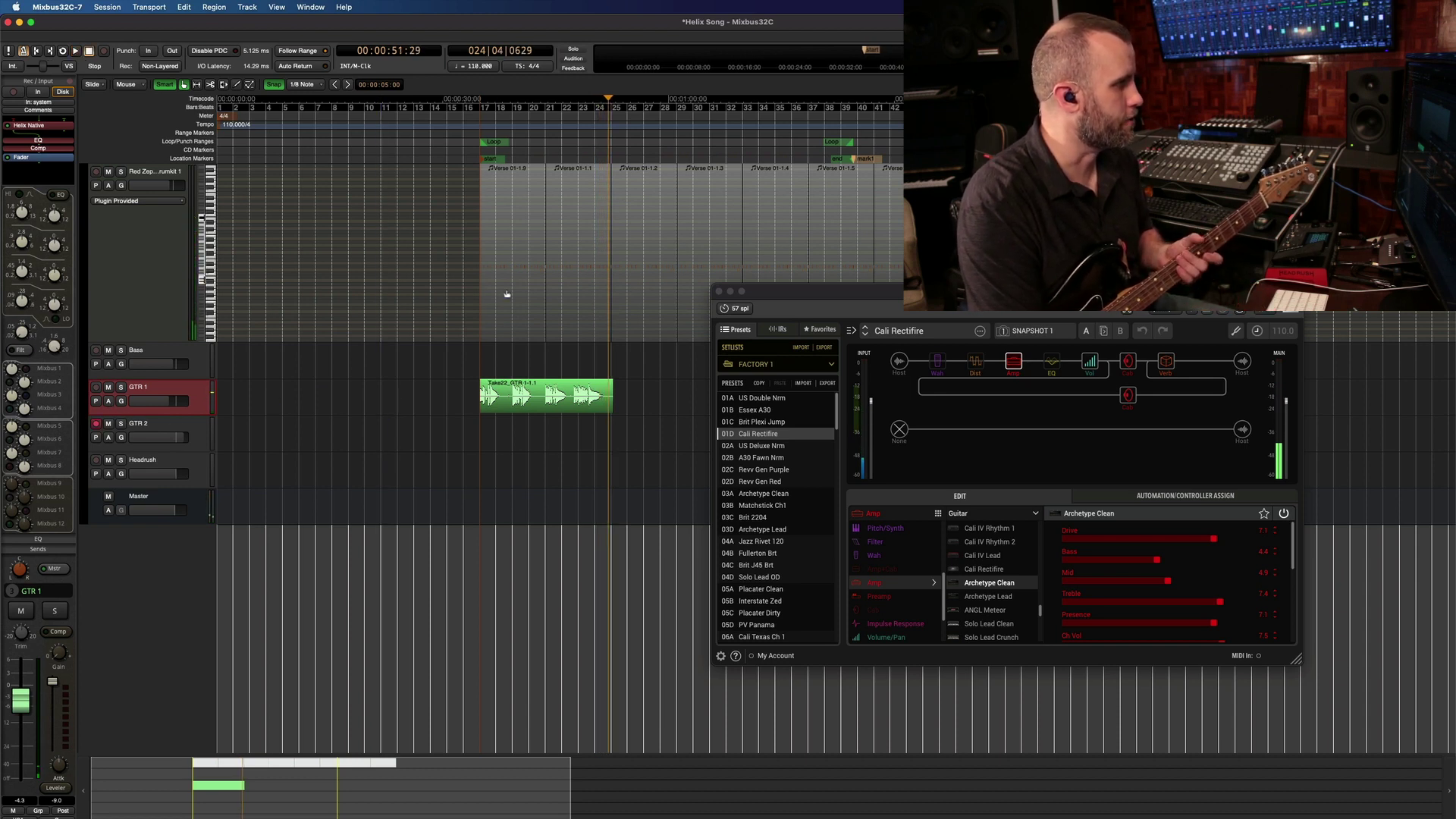
pyautogui.press('space')
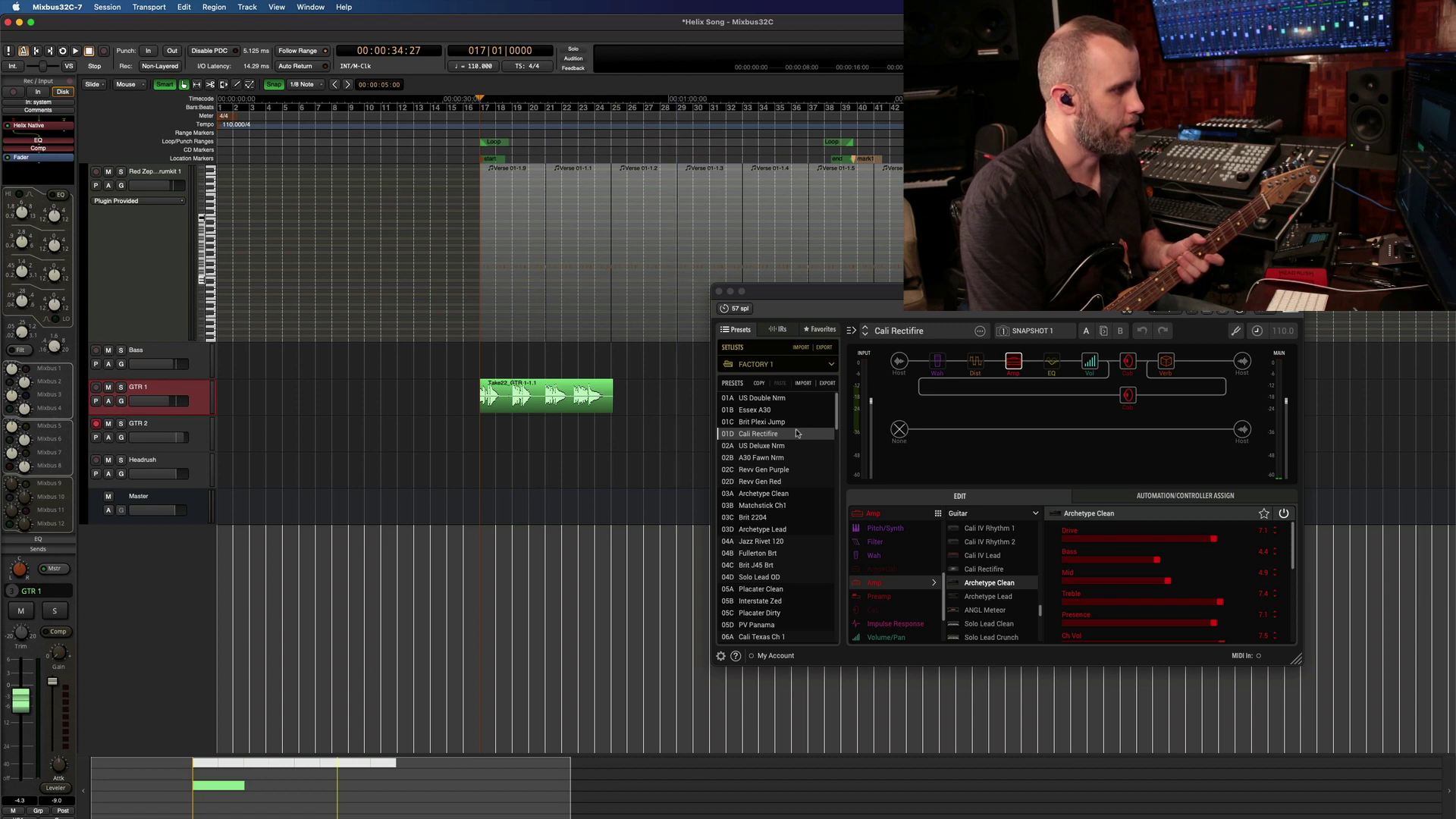
pyautogui.click(1000, 598)
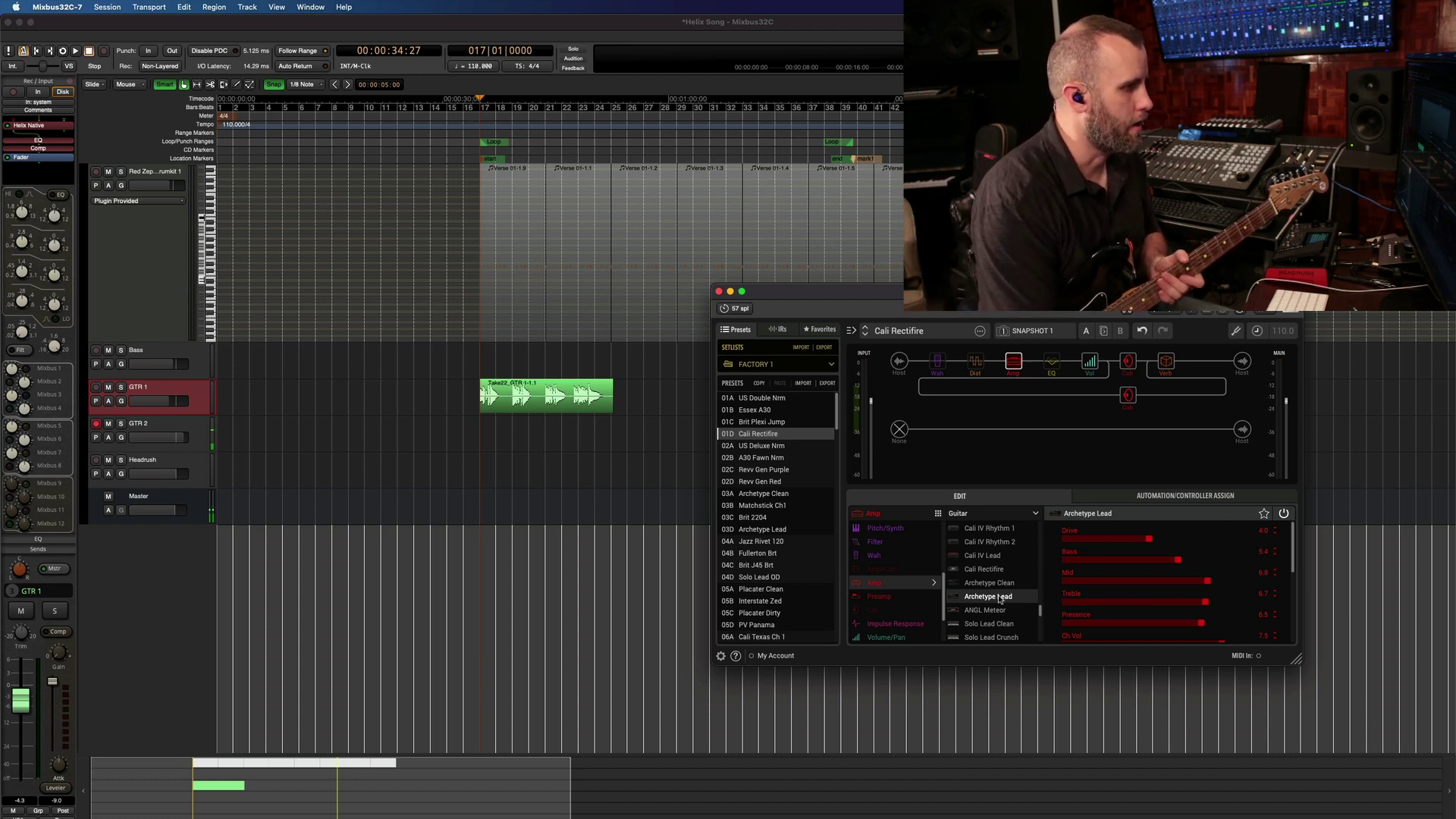
# Step: Record a second guitar part on GTR 2 starting from the start marker at bar 17
pyautogui.click(479, 152)
pyautogui.hotkey('shift', 'r')
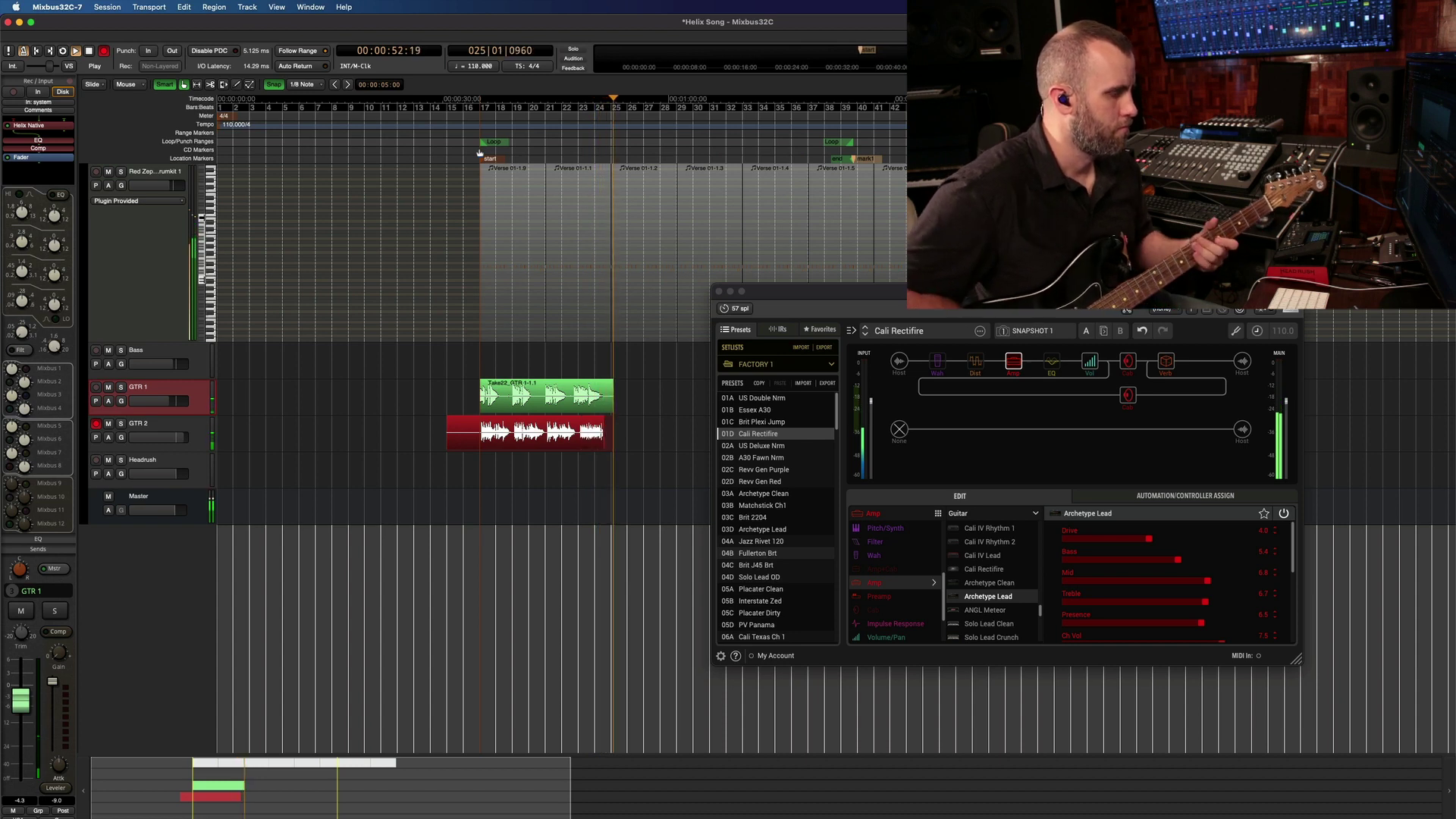
pyautogui.press('space')
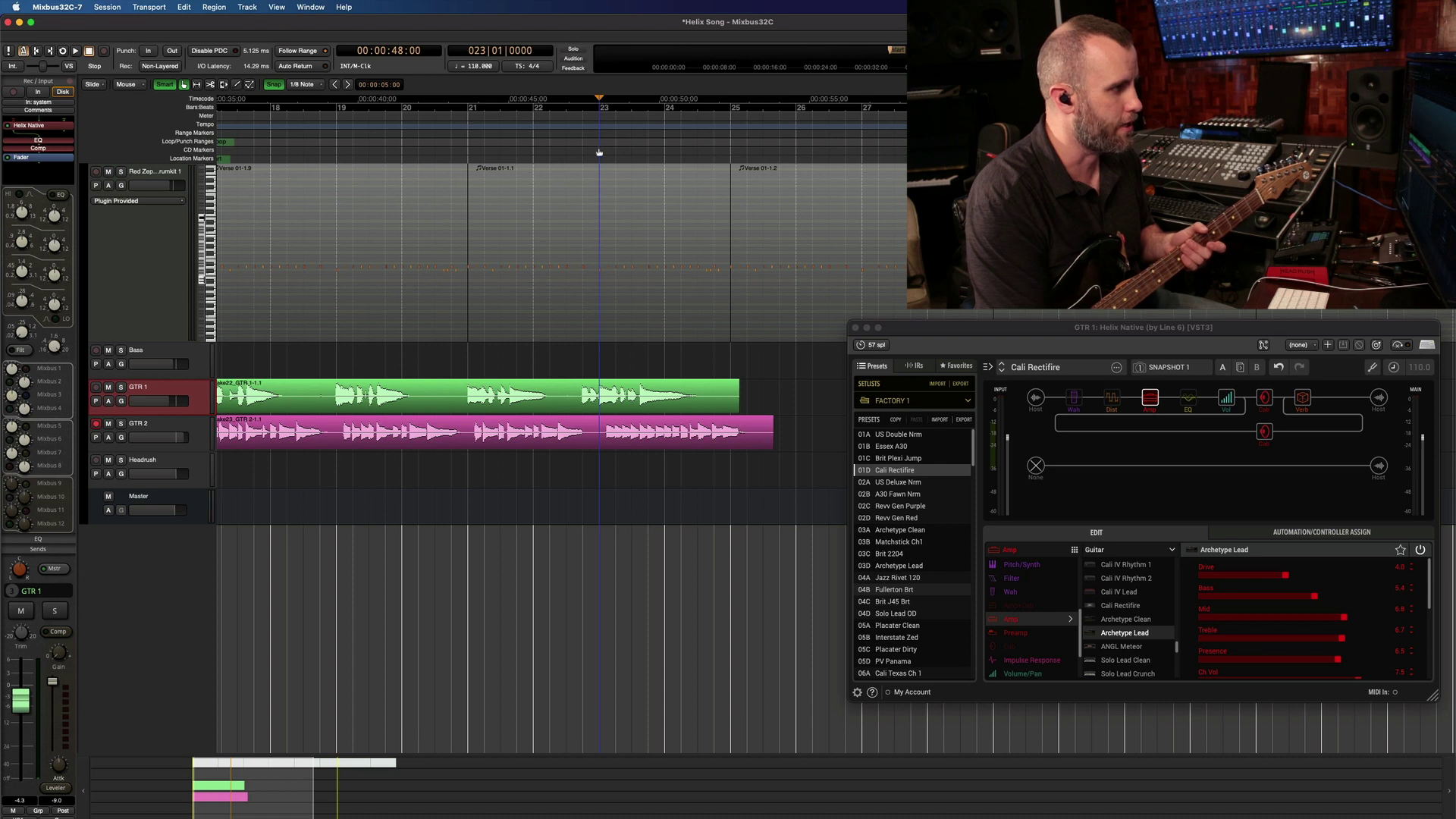
# Step: Re-record the ending of the GTR 2 part with pre-roll from bar 23
pyautogui.hotkey('shift', 'r')
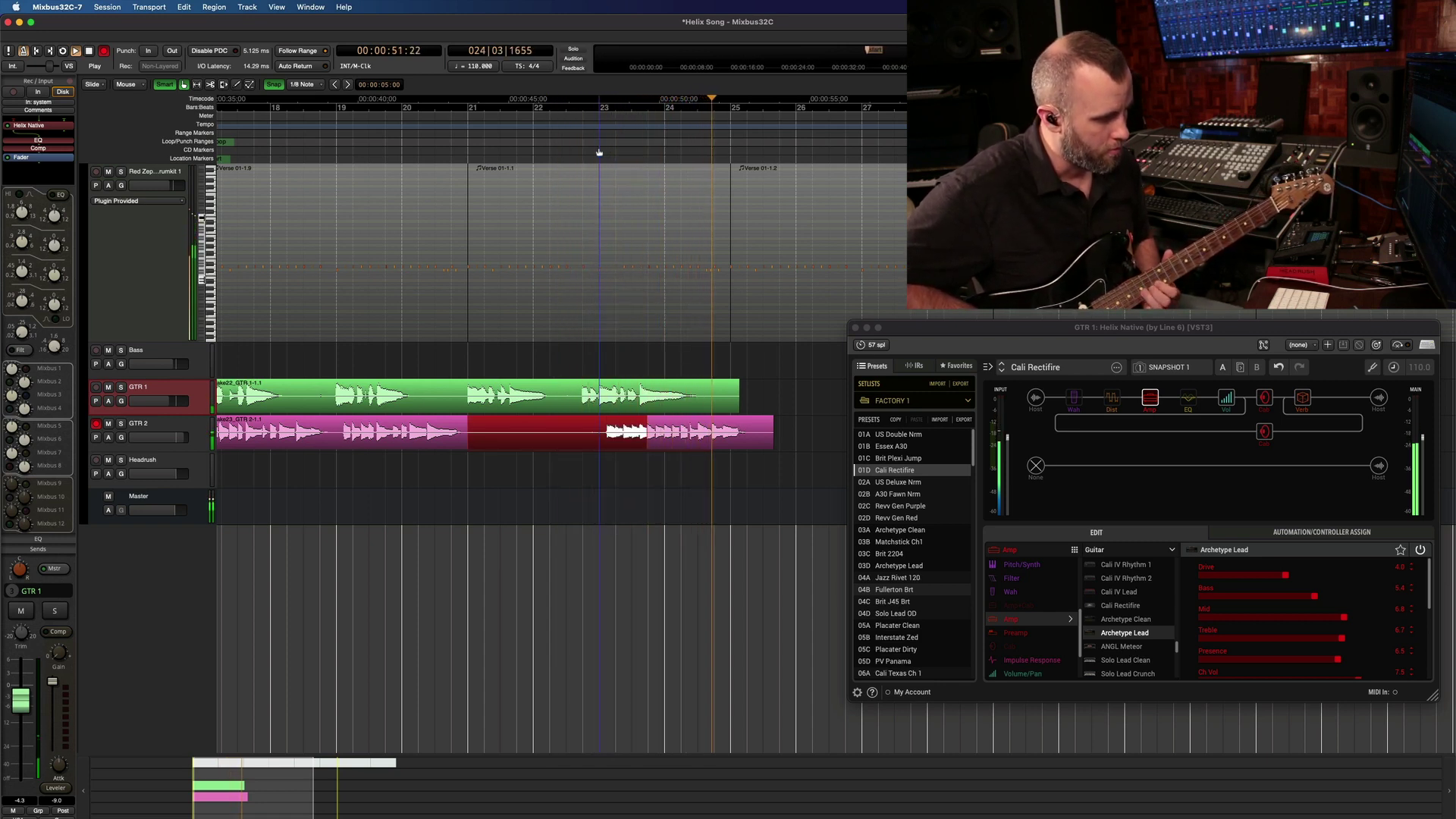
pyautogui.press('space')
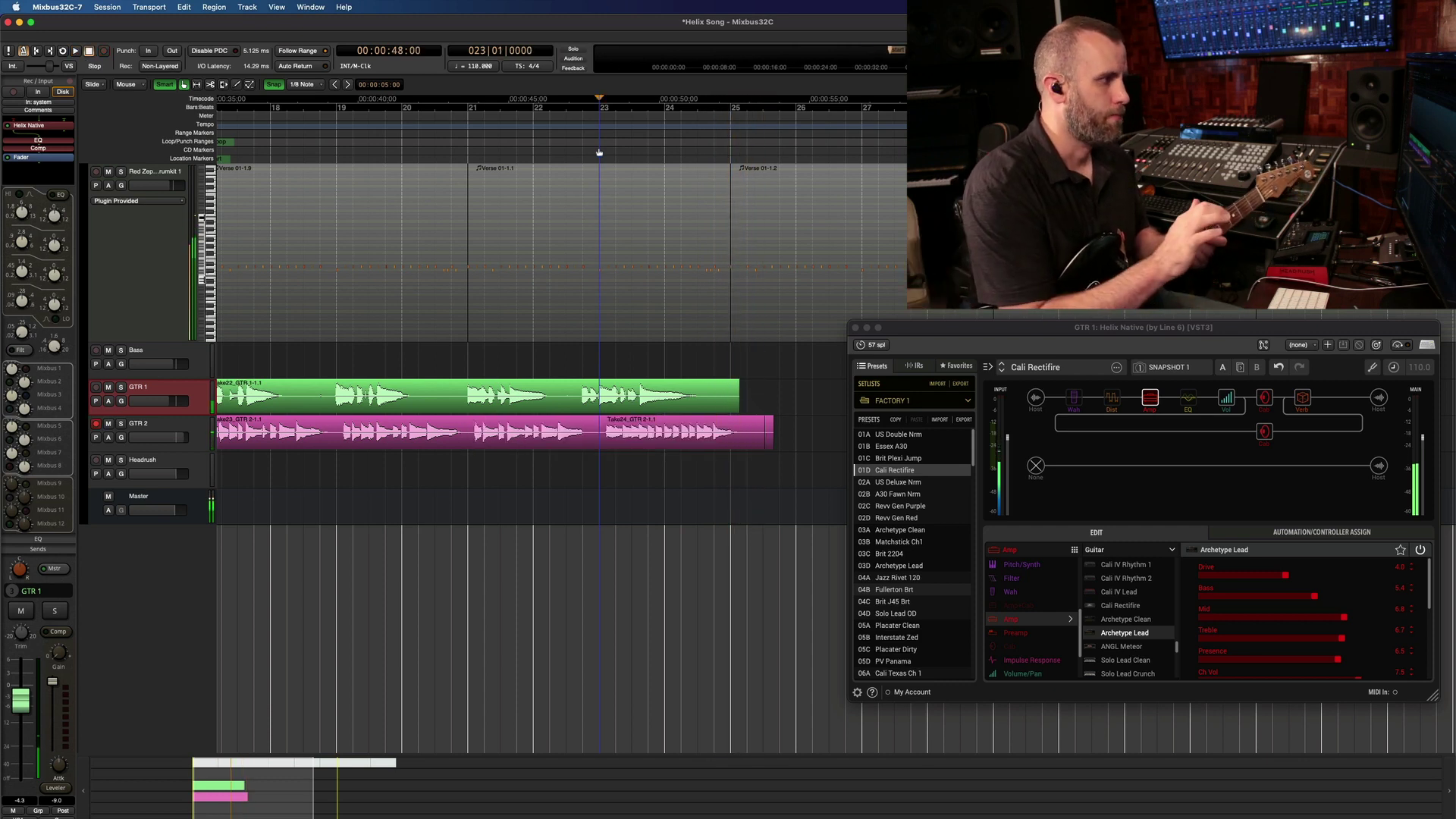
pyautogui.click(615, 426)
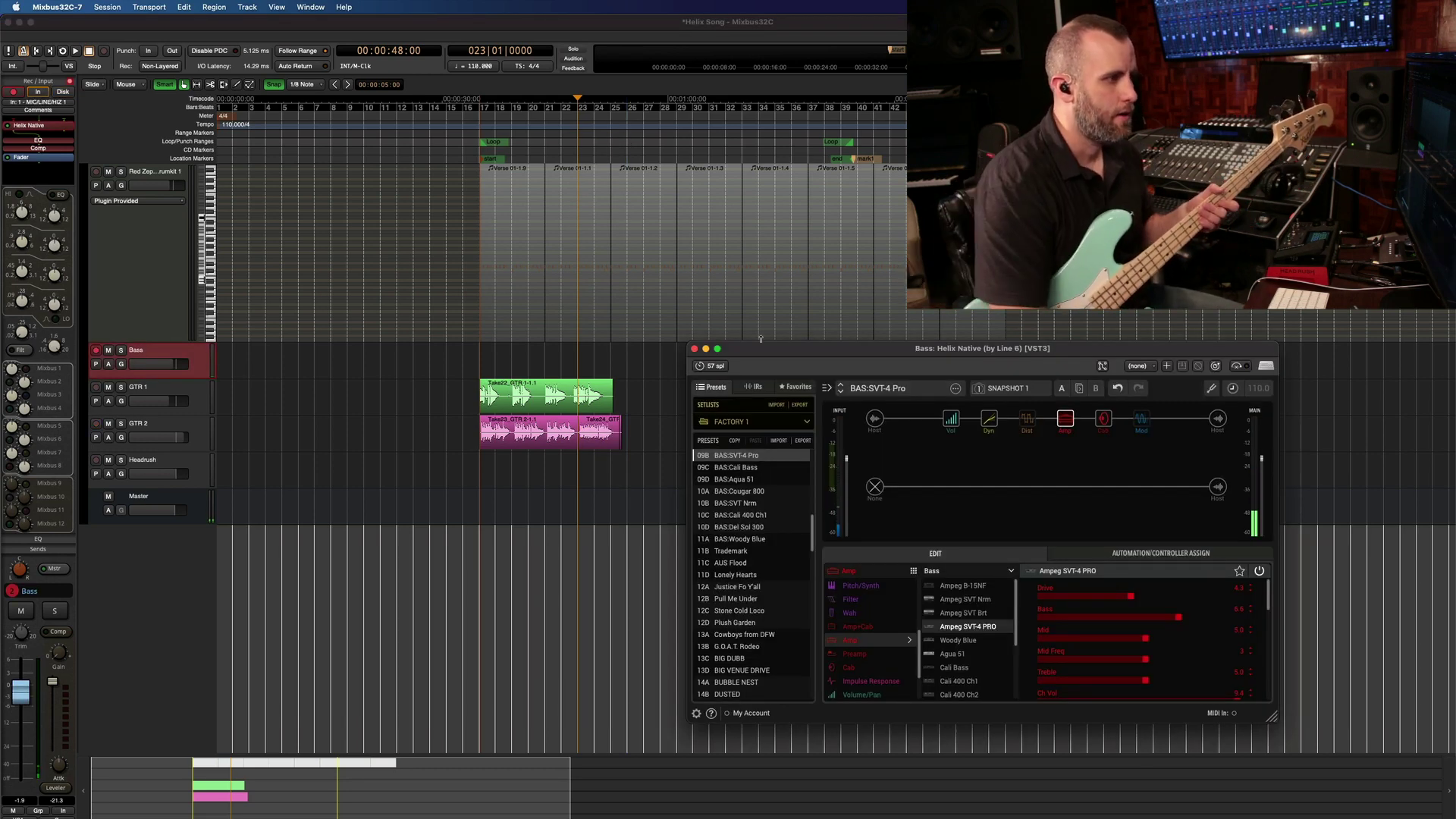
# Step: Record a bass take on the Bass track from the start marker at bar 17 and play back the song
pyautogui.click(480, 151)
pyautogui.hotkey('shift', 'r')
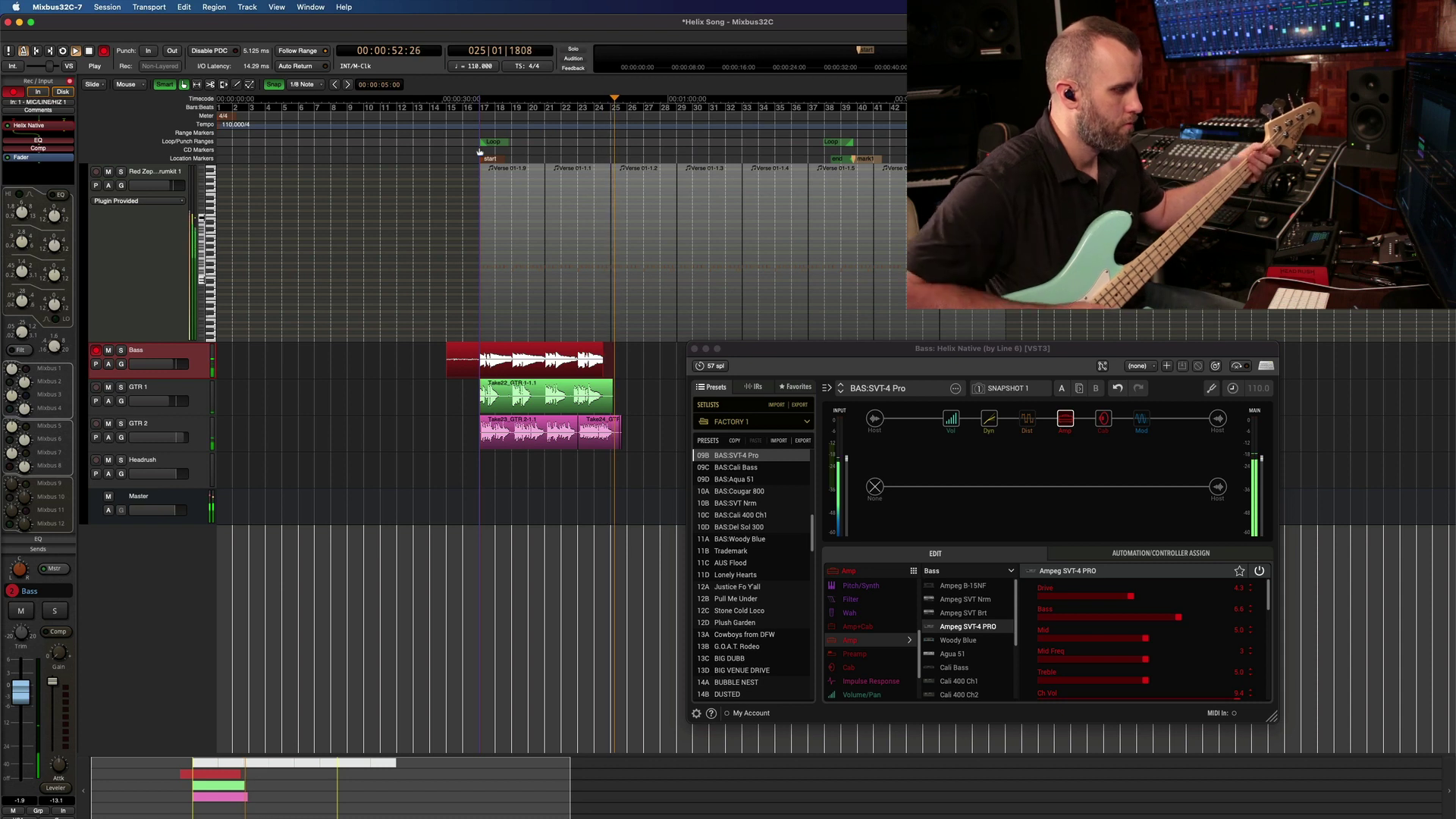
pyautogui.press('space')
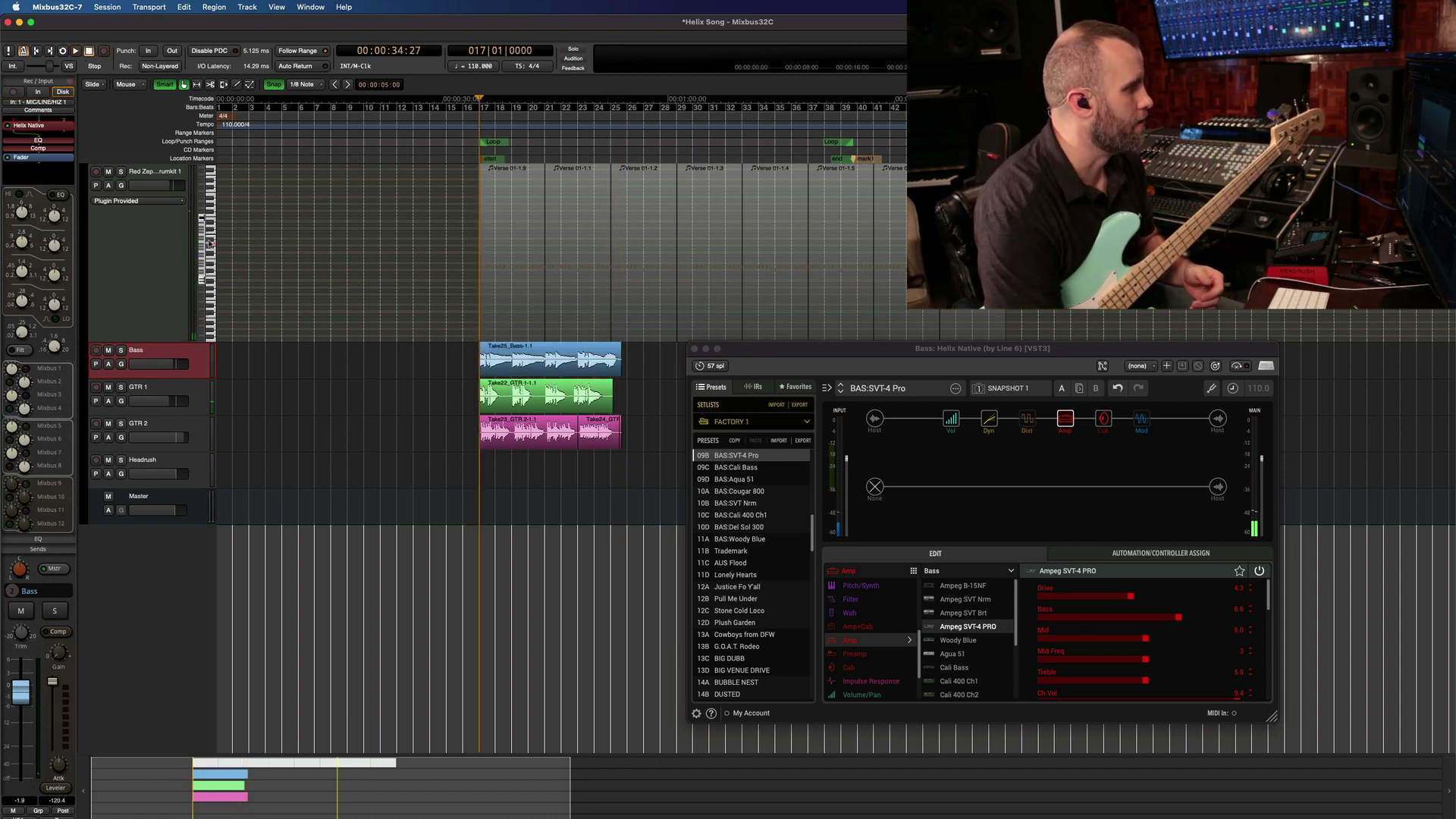
pyautogui.press('space')
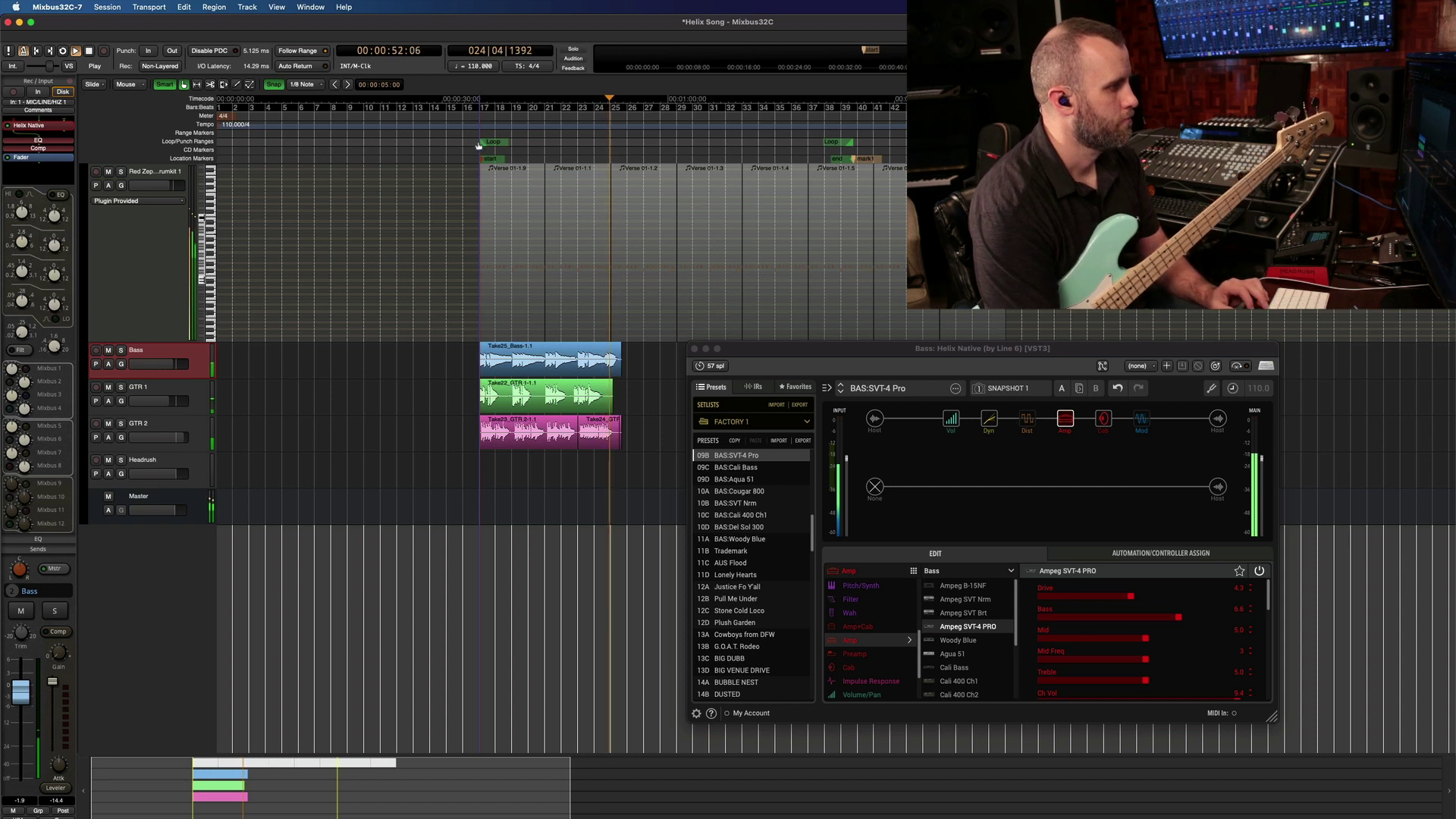
pyautogui.press('space')
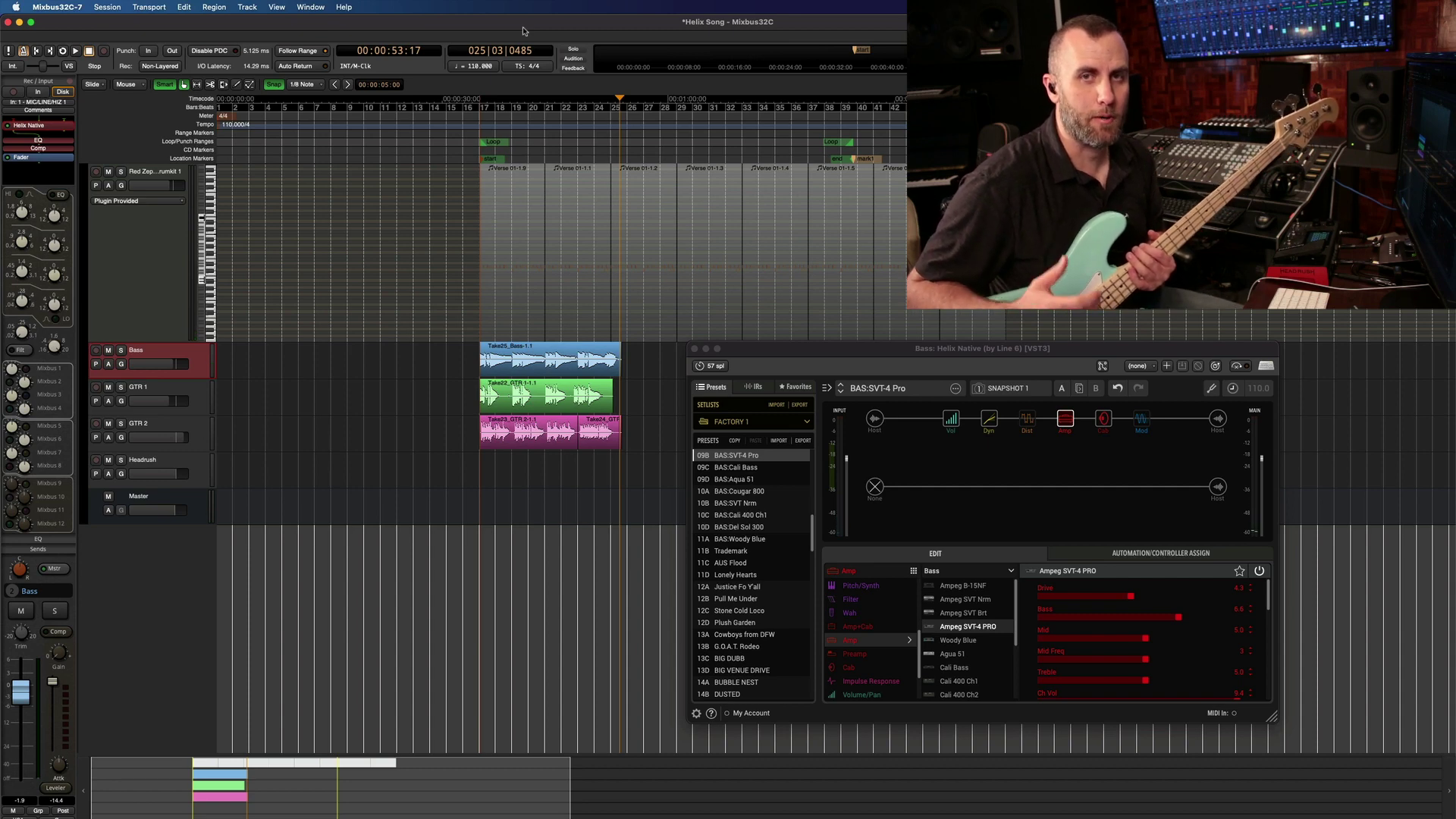
# Step: Review the Audio/MIDI Setup buffer size and the record monitoring option in the Monitoring preferences
pyautogui.hotkey('alt', 'a')
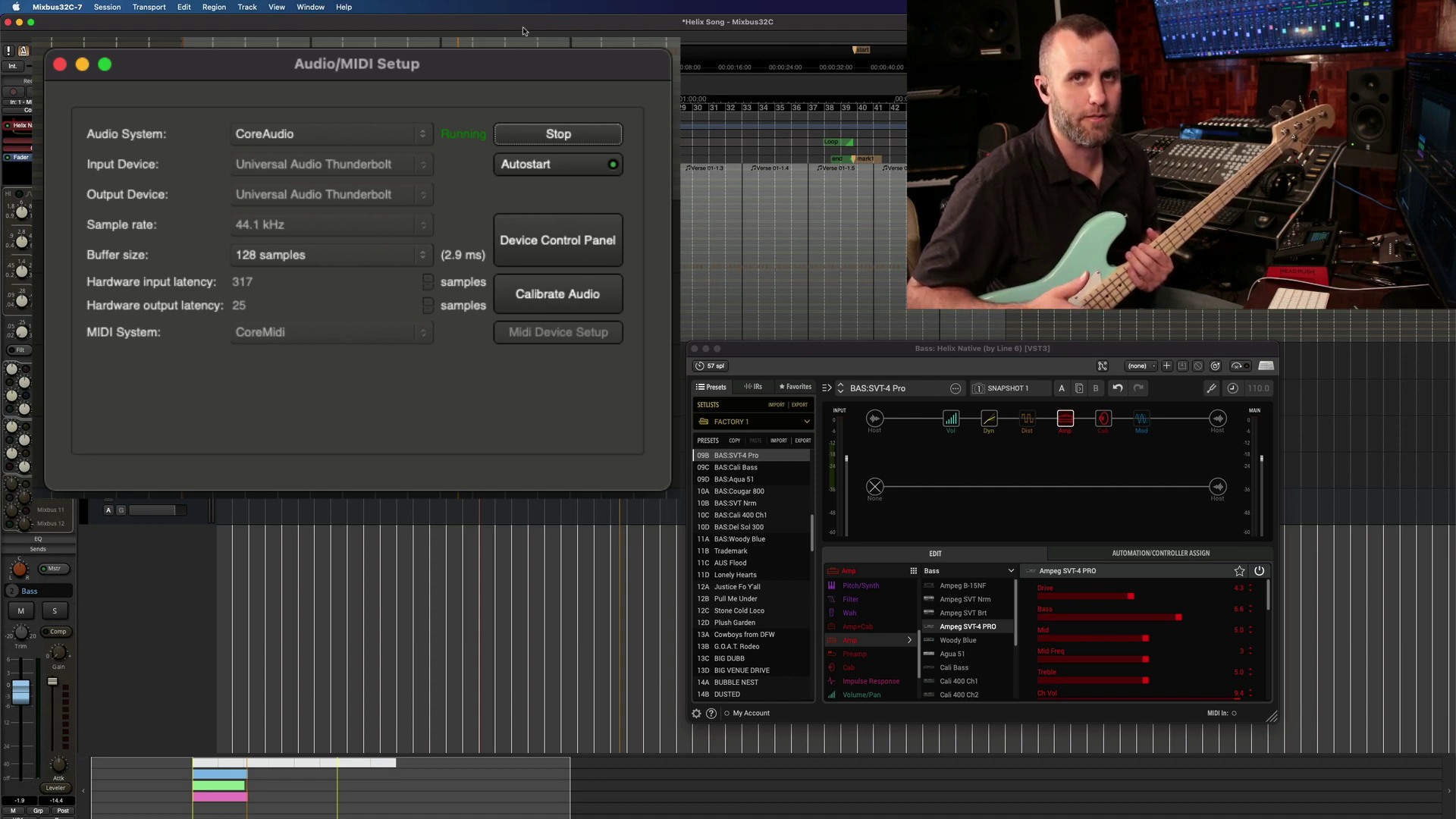
pyautogui.hotkey('alt', 'p')
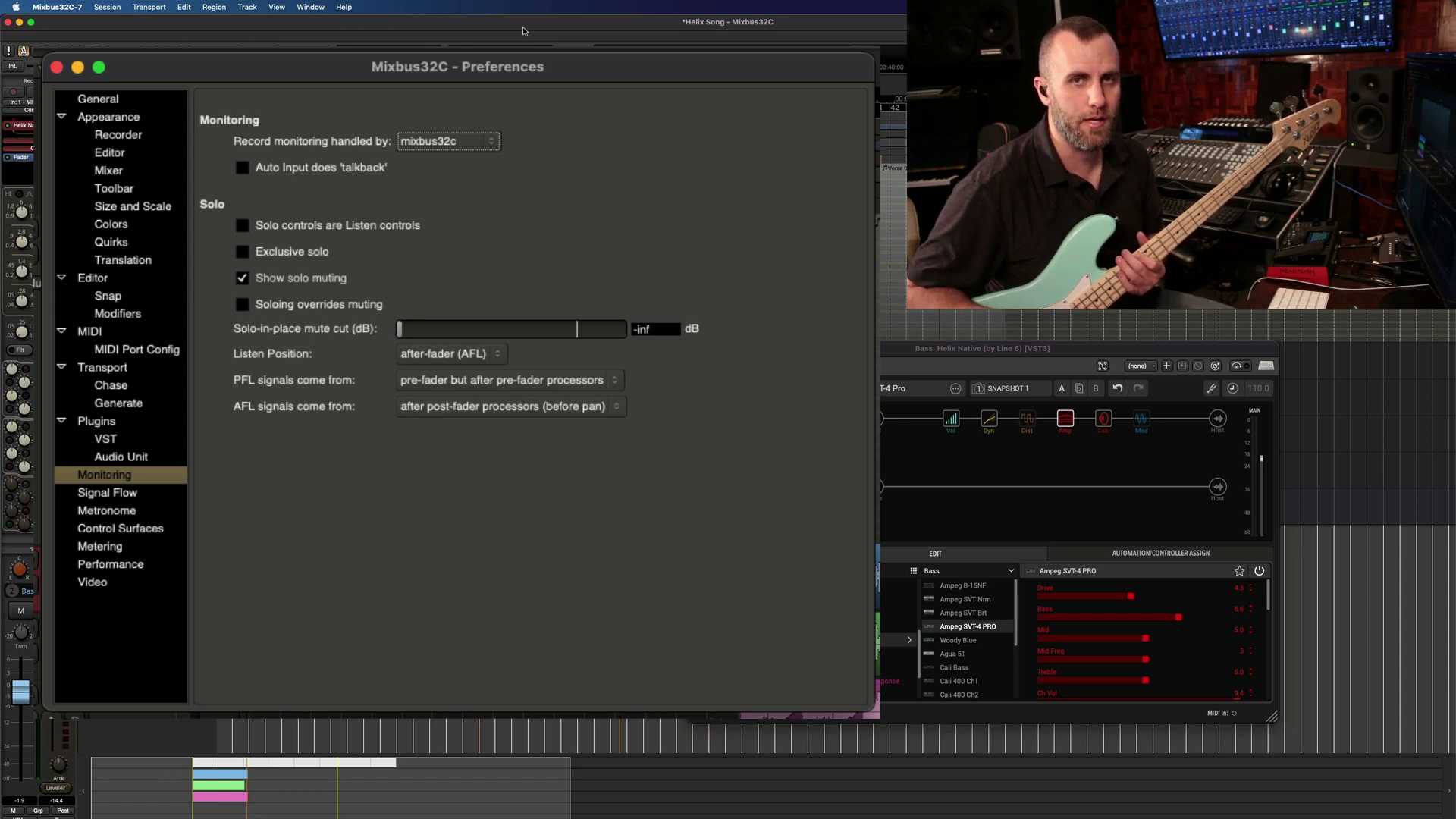
pyautogui.press('super+w')
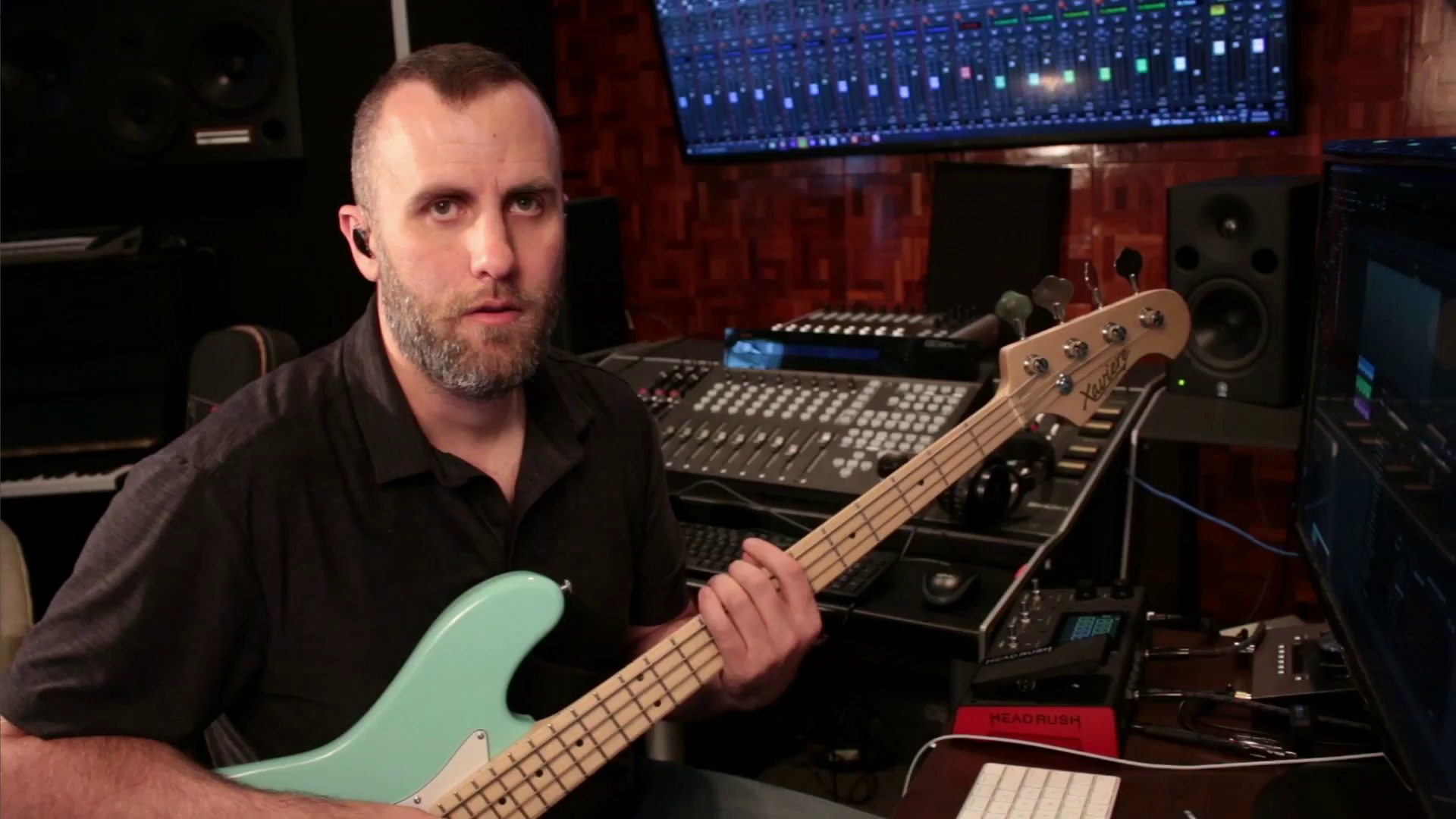